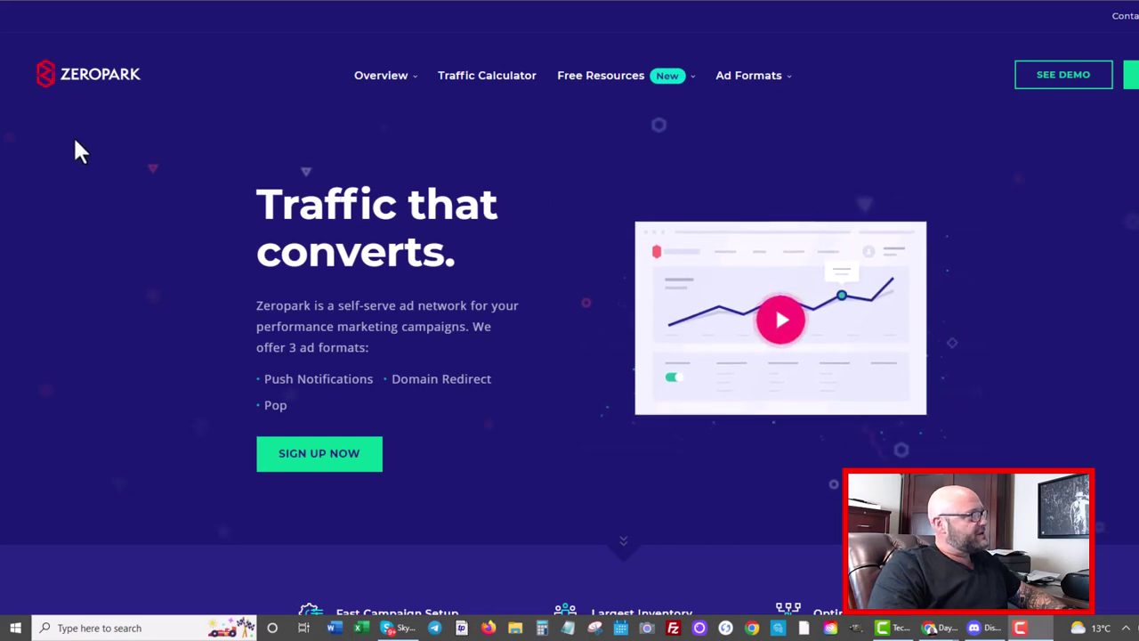
Highlight the Push Notifications format and its monthly volume of 775,076,405 clicks
scroll(66, 152, down, 2)
scroll(66, 152, up, 2)
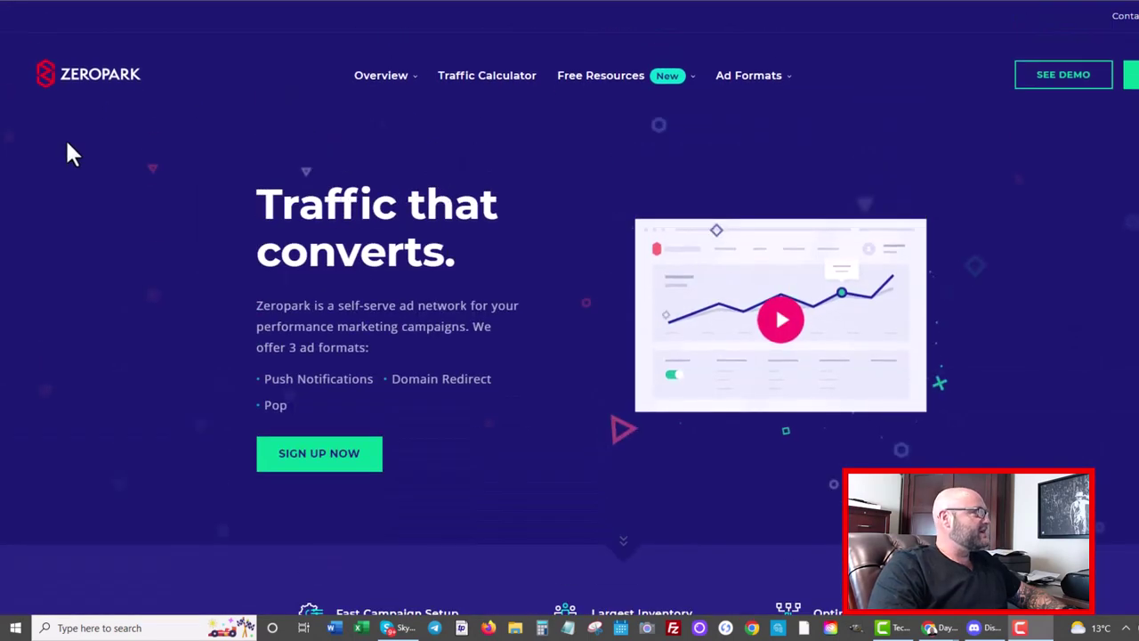
scroll(71, 153, down, 2)
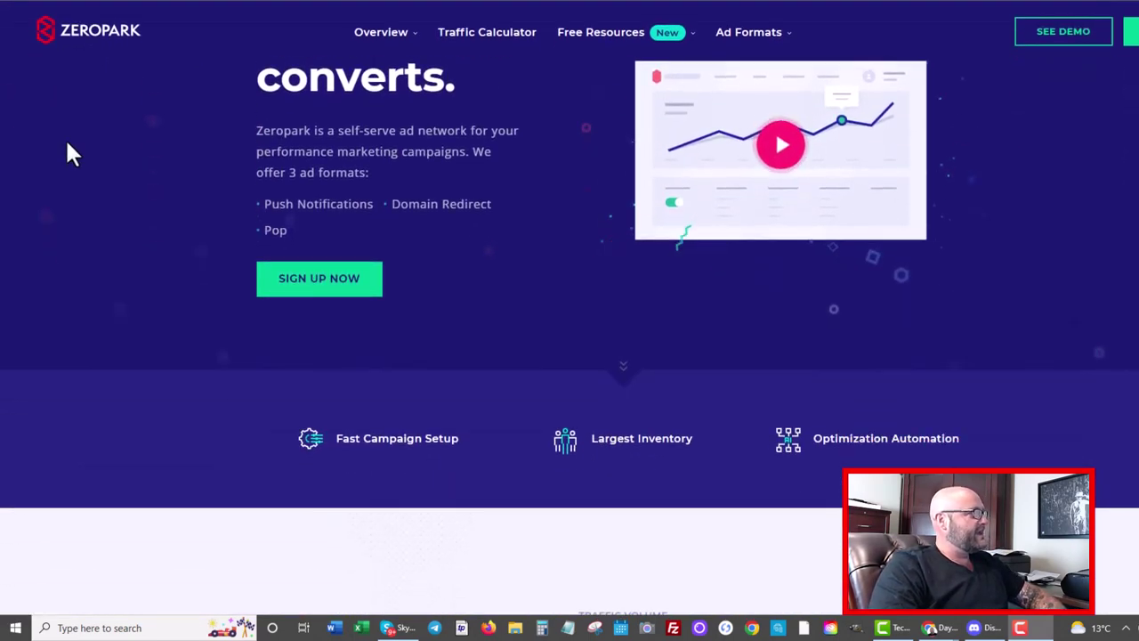
drag(266, 204, 355, 205)
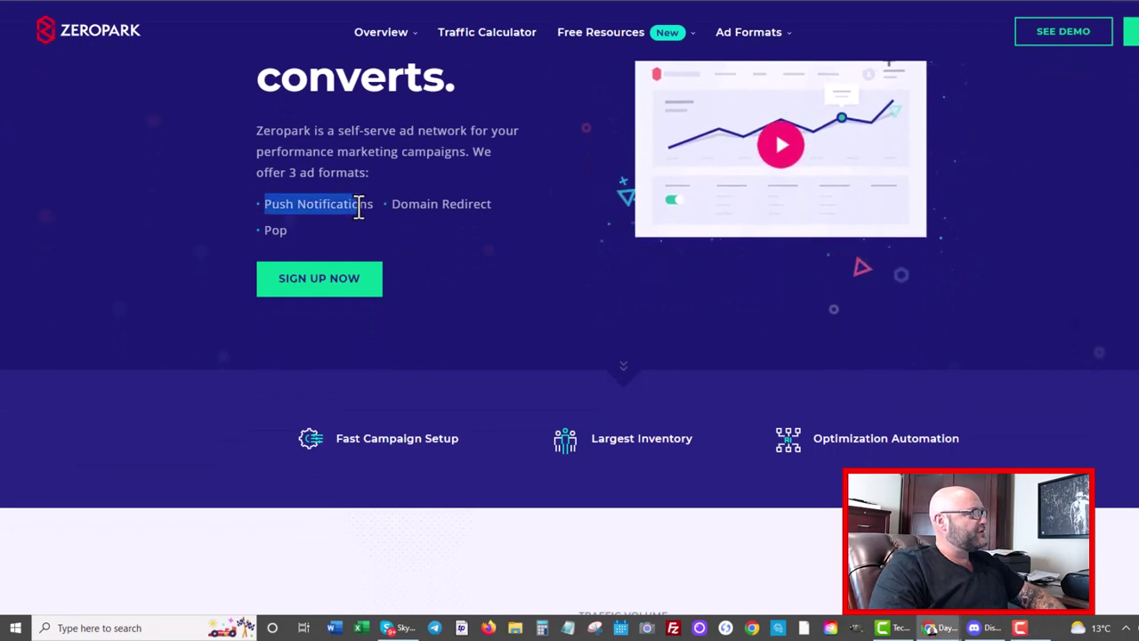
scroll(437, 234, down, 5)
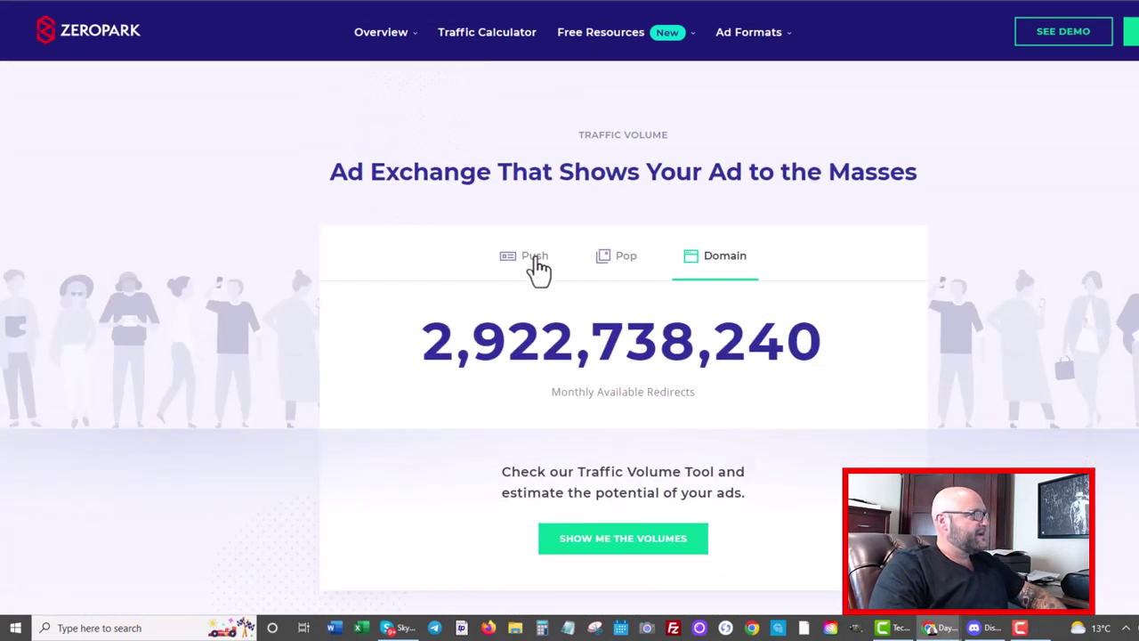
click(536, 267)
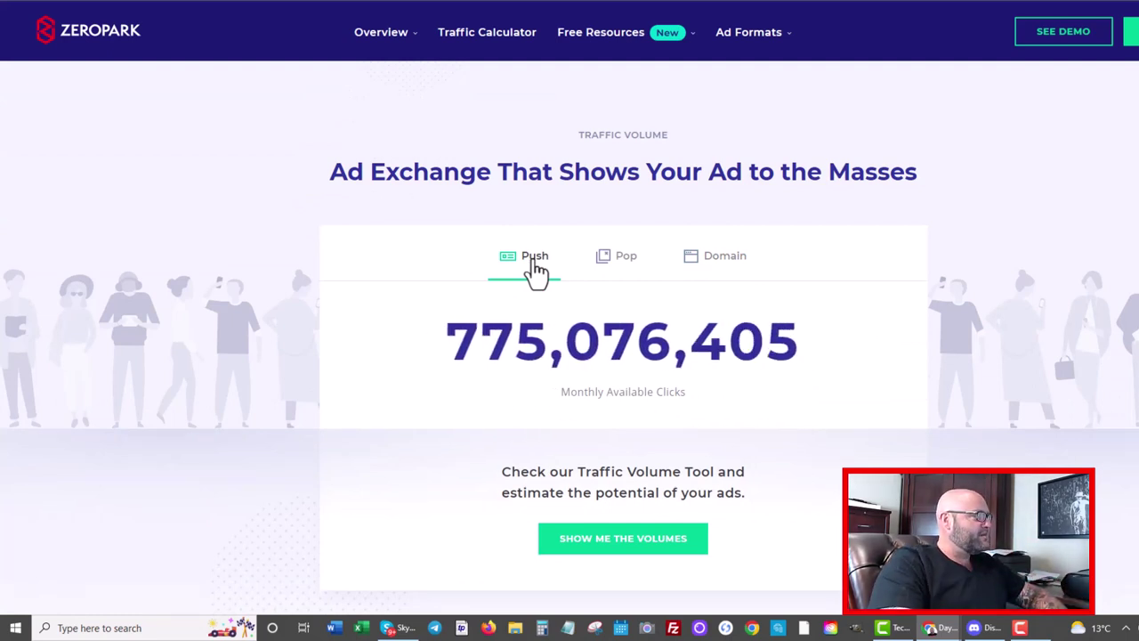
drag(448, 342, 912, 360)
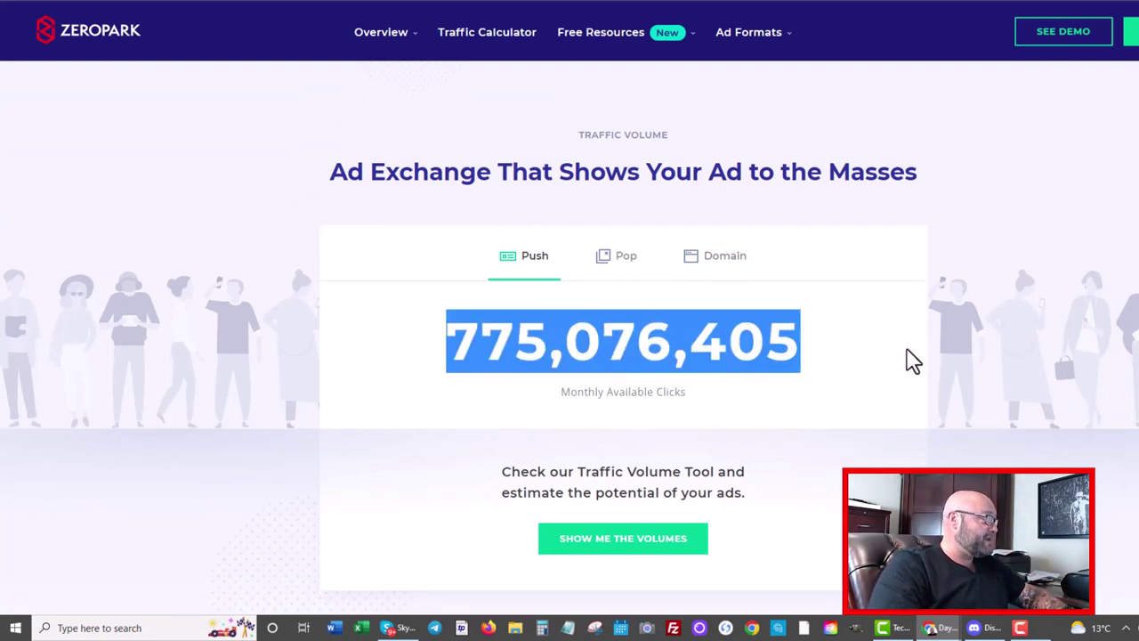
click(621, 265)
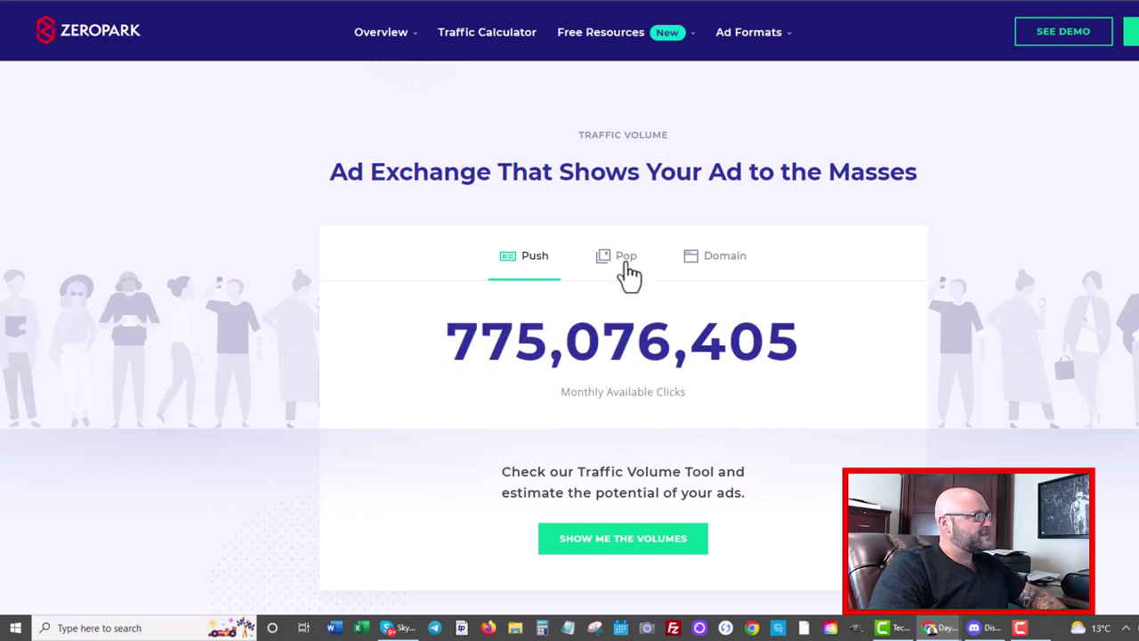
Compare the Pop and Domain redirect volumes, then highlight the Ad Exchange traffic volume heading
click(621, 265)
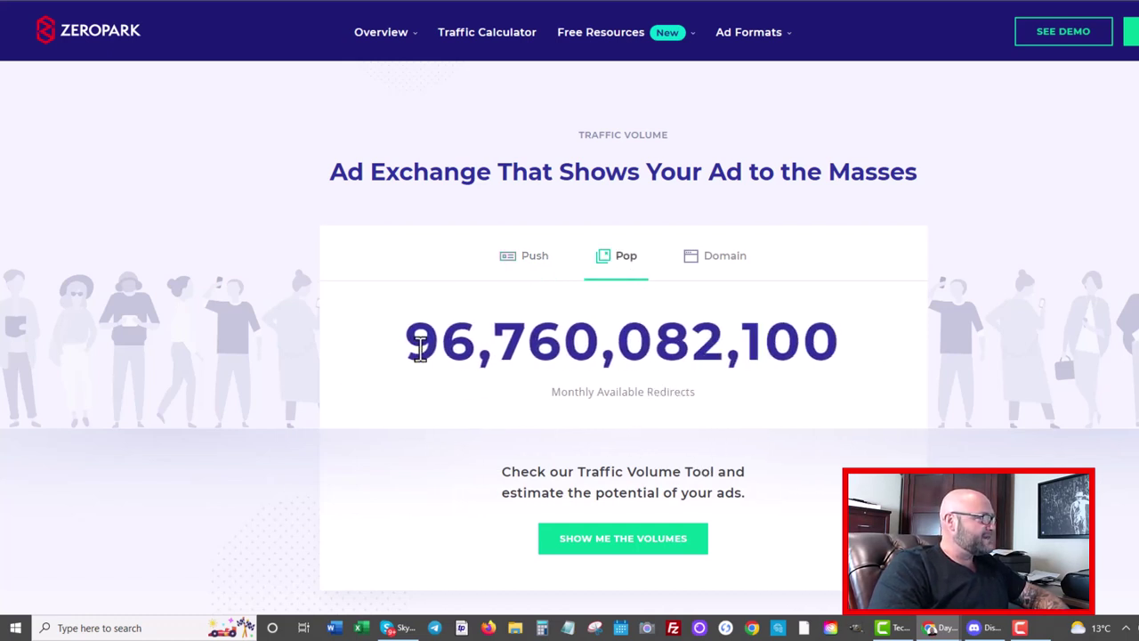
drag(730, 406, 533, 401)
click(712, 265)
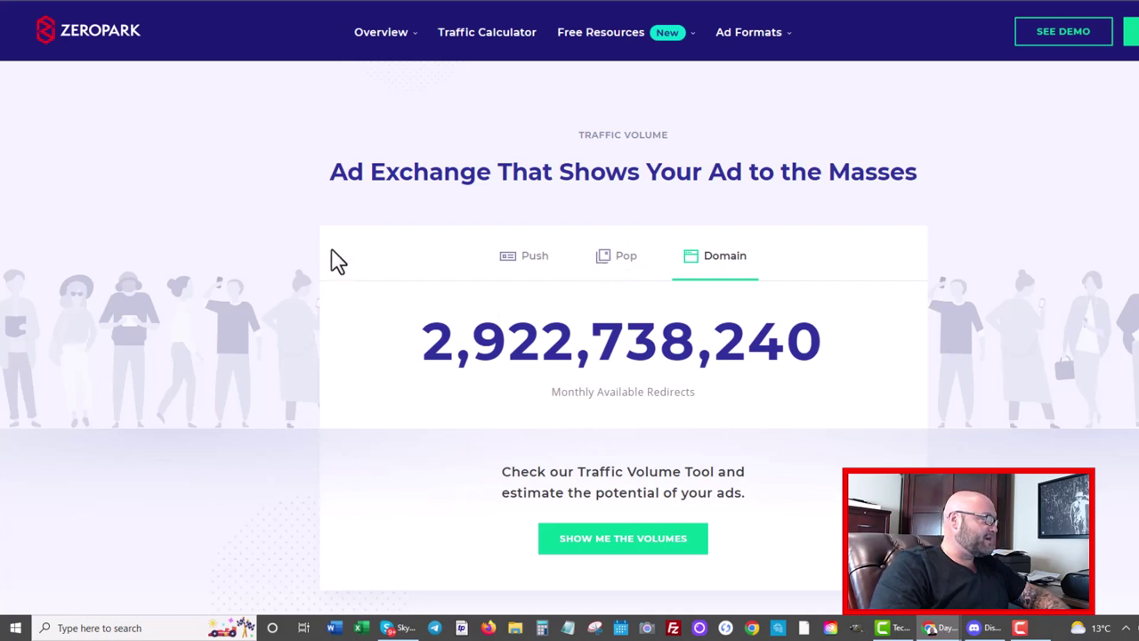
scroll(339, 225, up, 1)
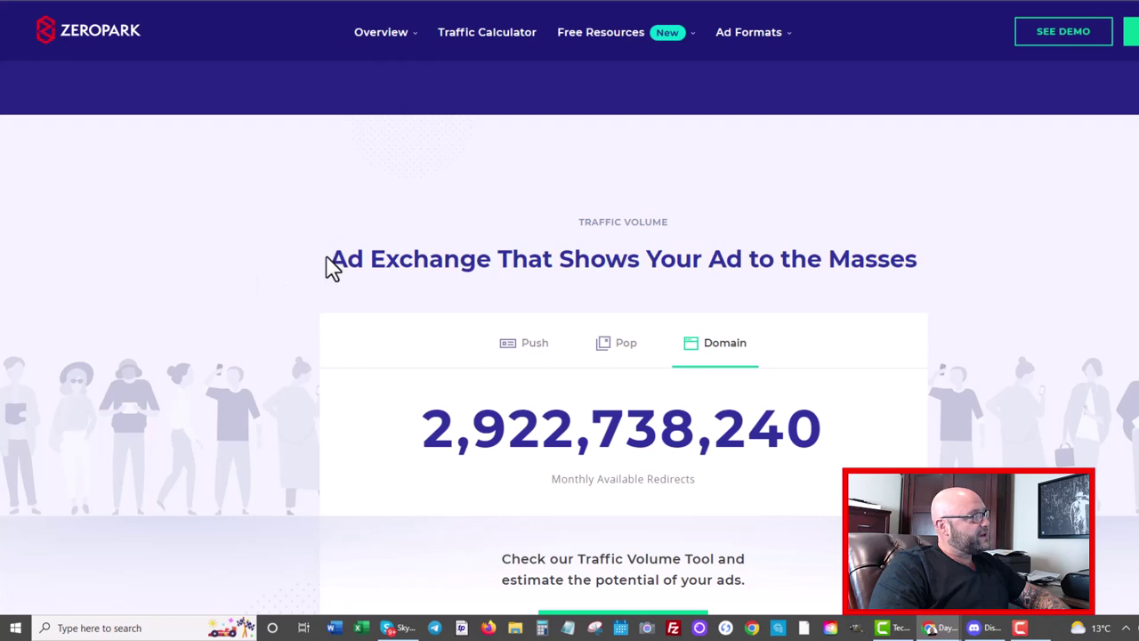
mouse_move(935, 271)
mouse_down()
mouse_move(560, 178)
mouse_move(516, 231)
mouse_move(917, 260)
mouse_up()
click(517, 233)
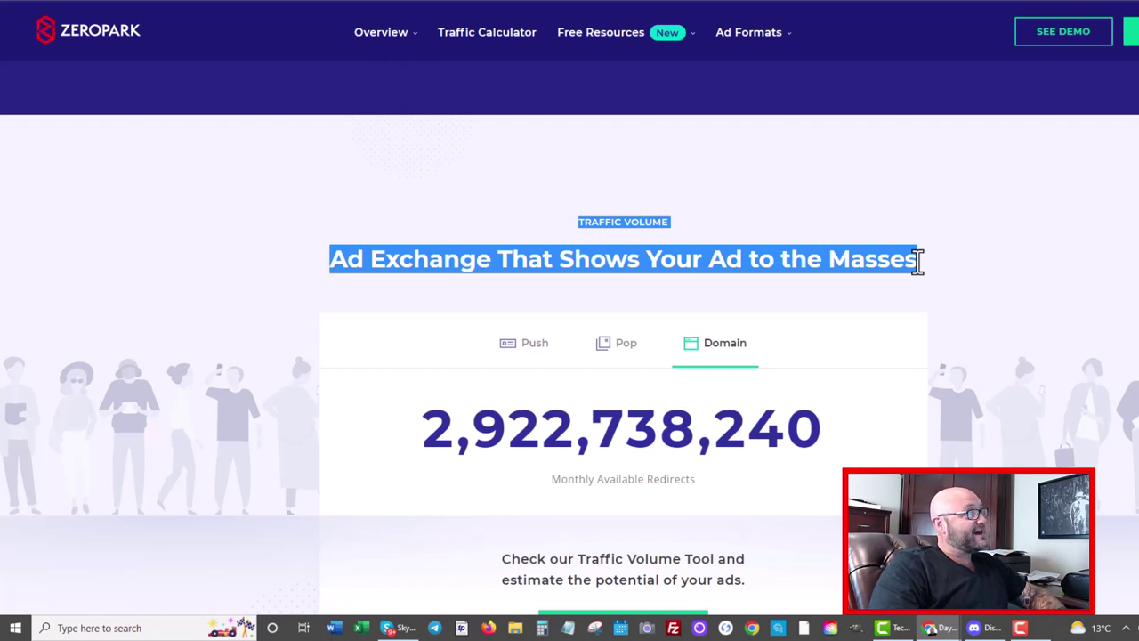
click(918, 260)
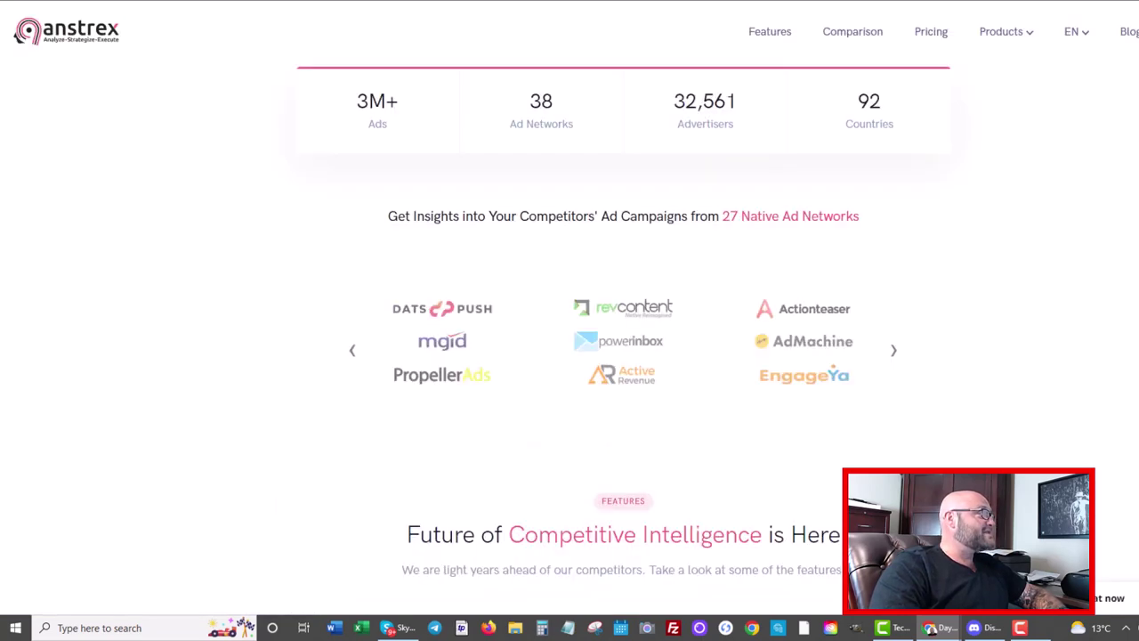
scroll(596, 429, up, 5)
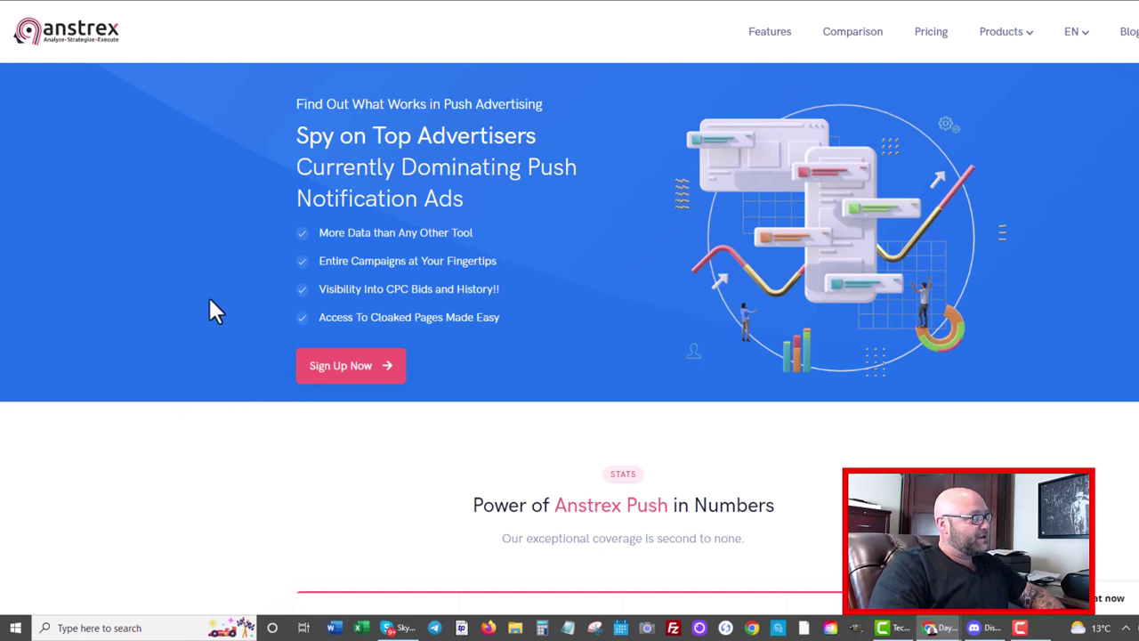
scroll(626, 314, down, 5)
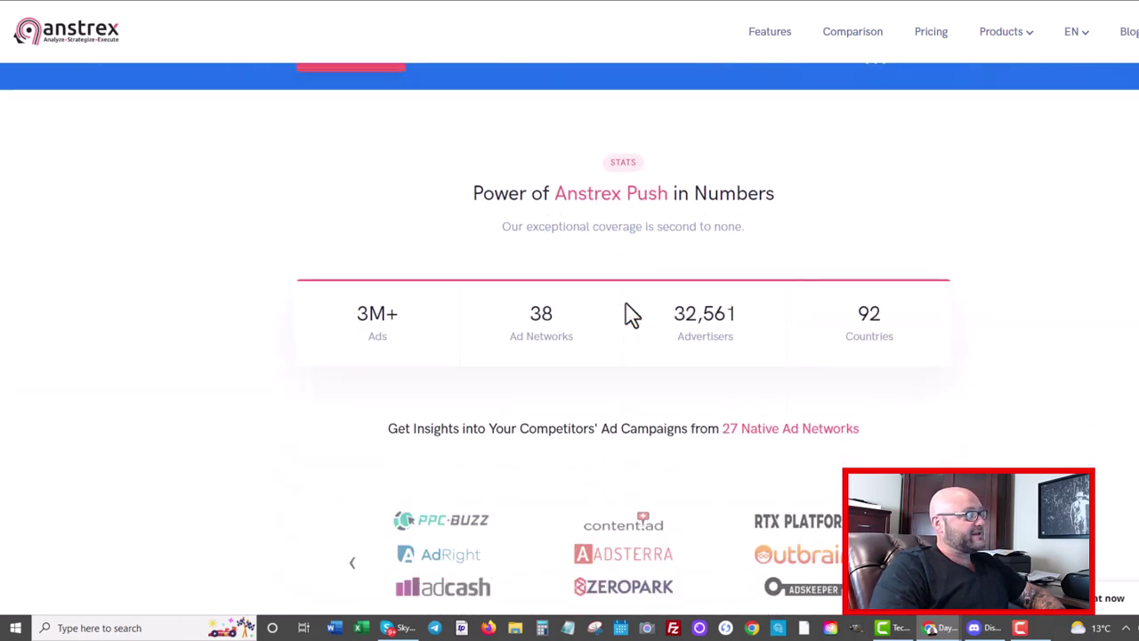
scroll(625, 305, down, 1)
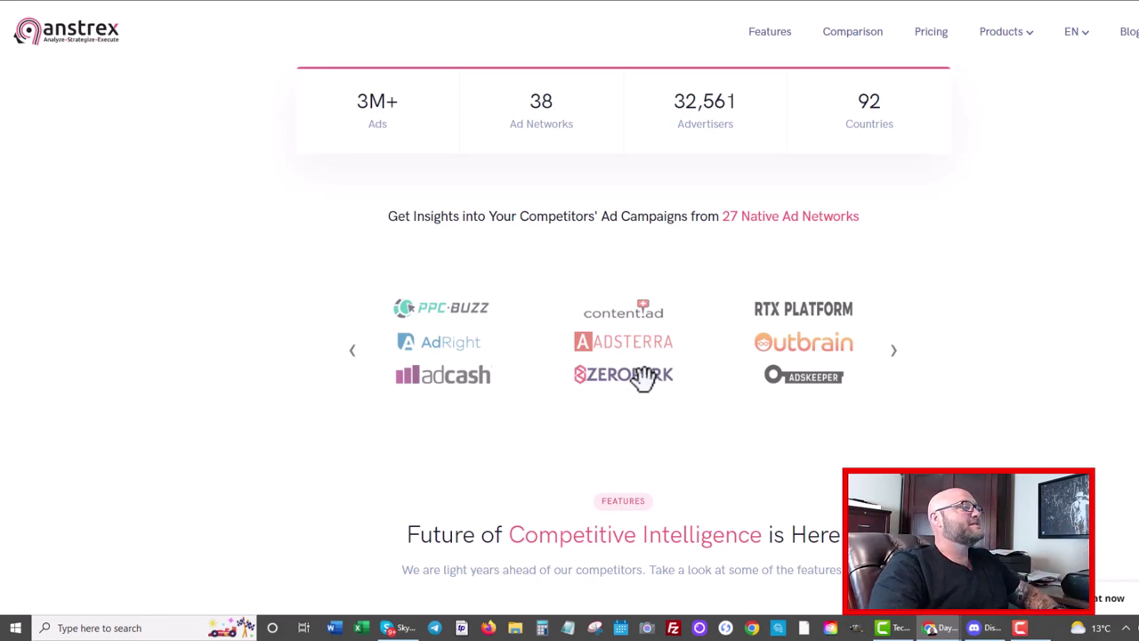
scroll(223, 385, up, 5)
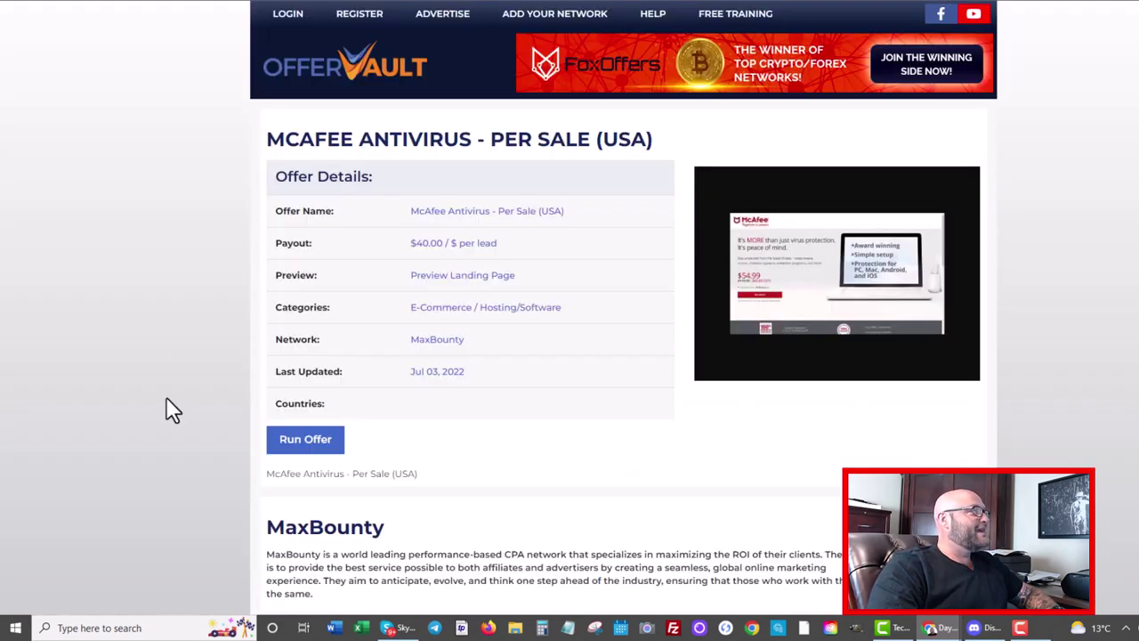
Highlight the McAfee Antivirus - Per Sale (USA) offer name, MaxBounty network and $40.00 payout
drag(594, 220, 417, 217)
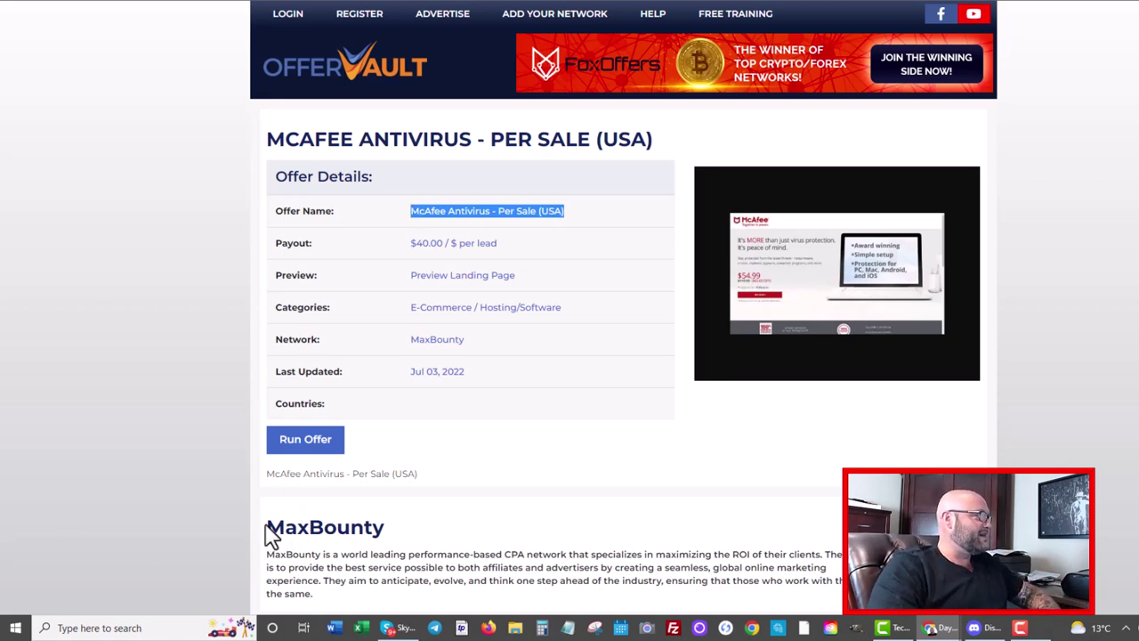
drag(265, 525, 388, 539)
click(389, 539)
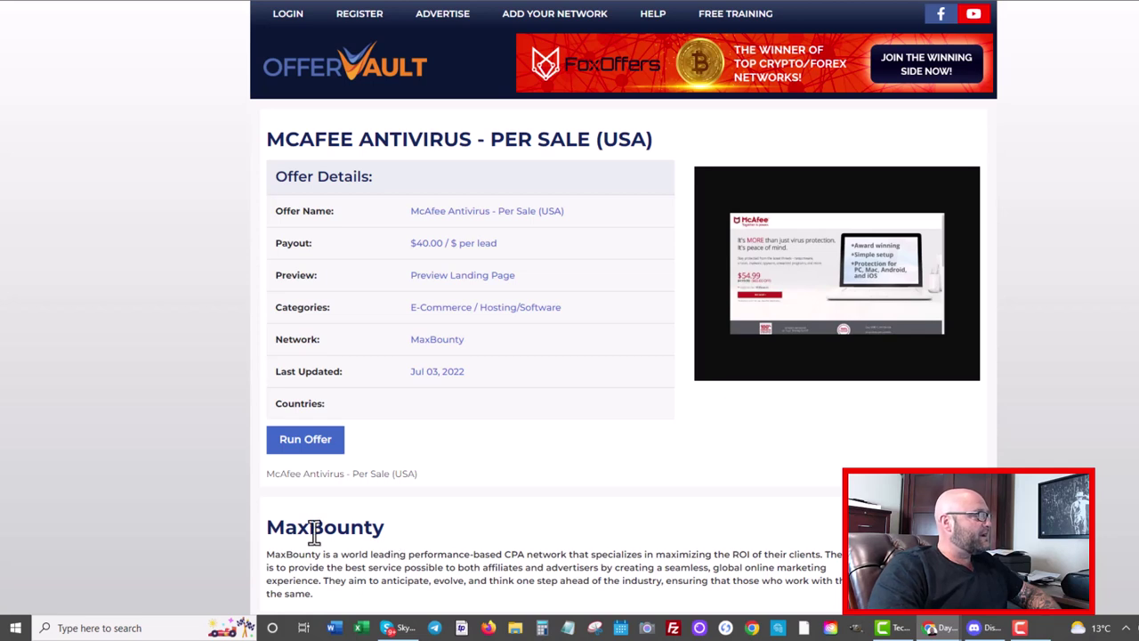
drag(272, 531, 427, 539)
click(427, 539)
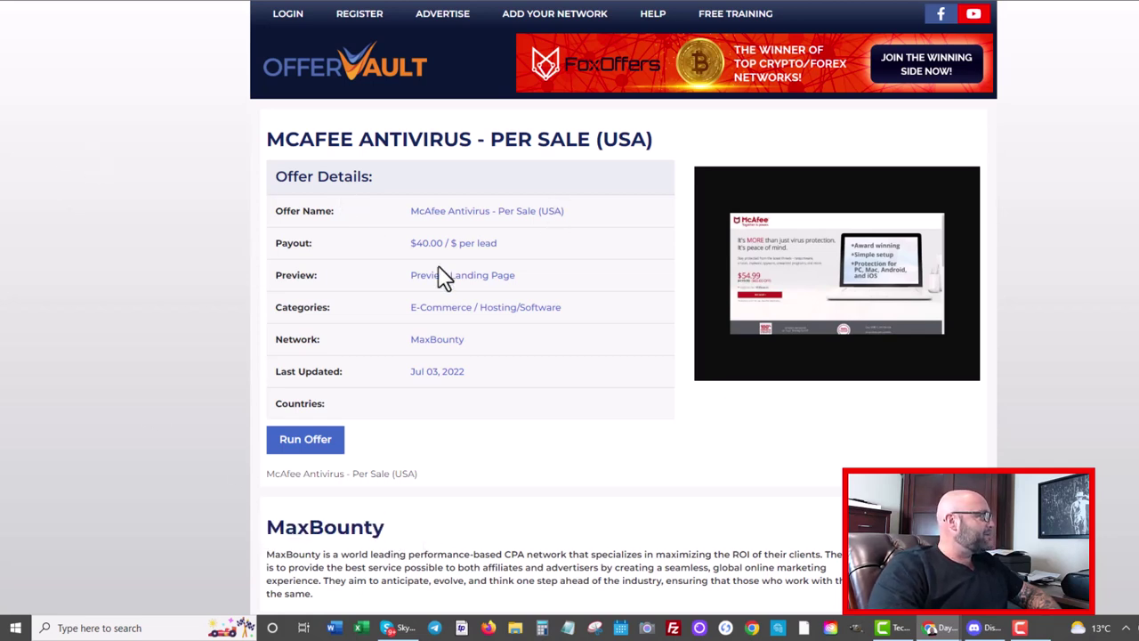
drag(420, 245, 523, 251)
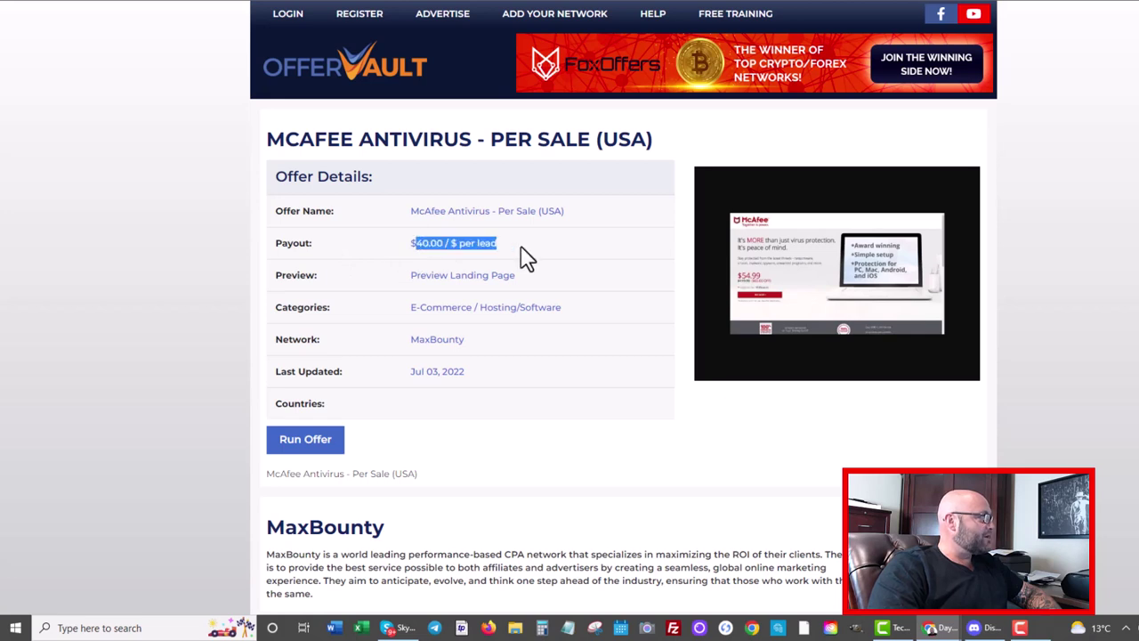
click(525, 256)
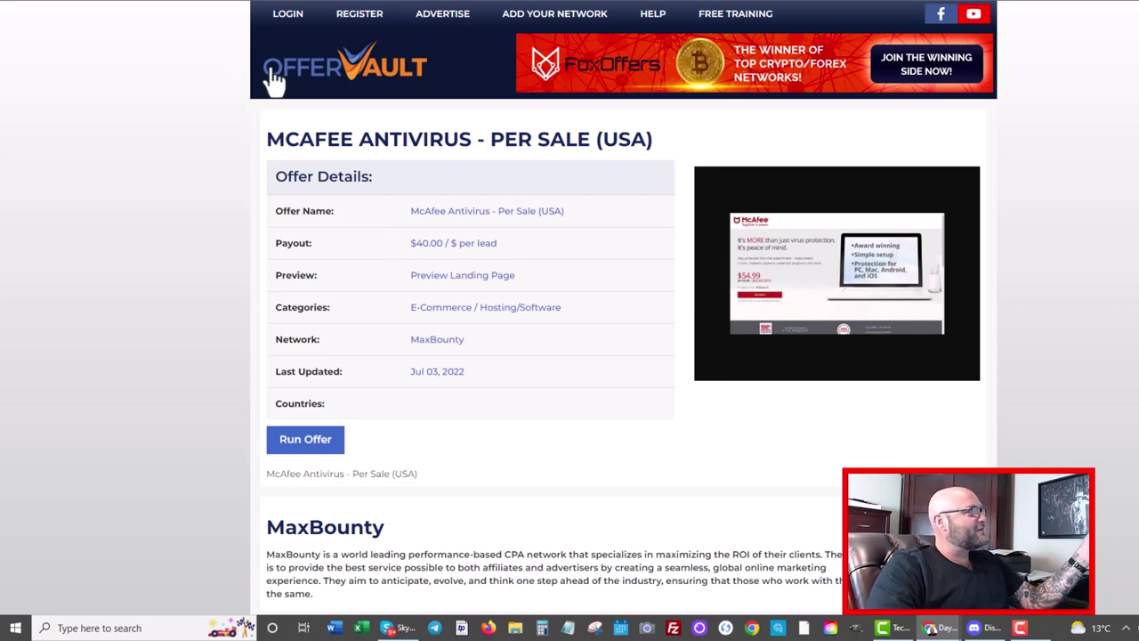
Return to the 'mcafee' search results and scroll through the listed offers and payouts
scroll(49, 266, down, 3)
scroll(45, 267, down, 3)
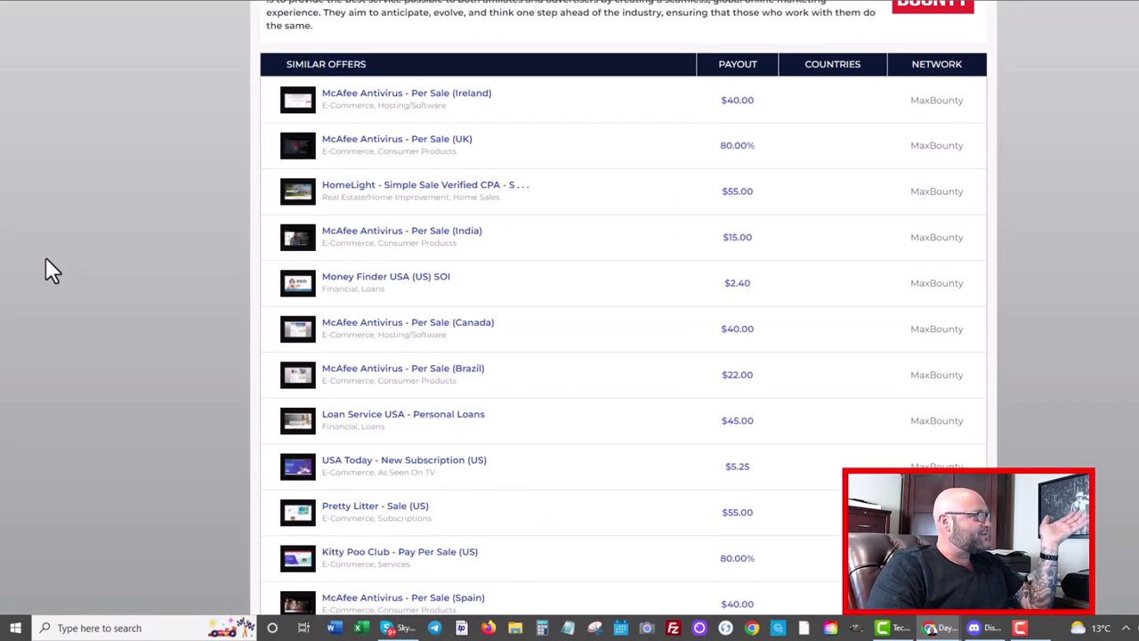
key(alt+Left)
scroll(483, 392, down, 4)
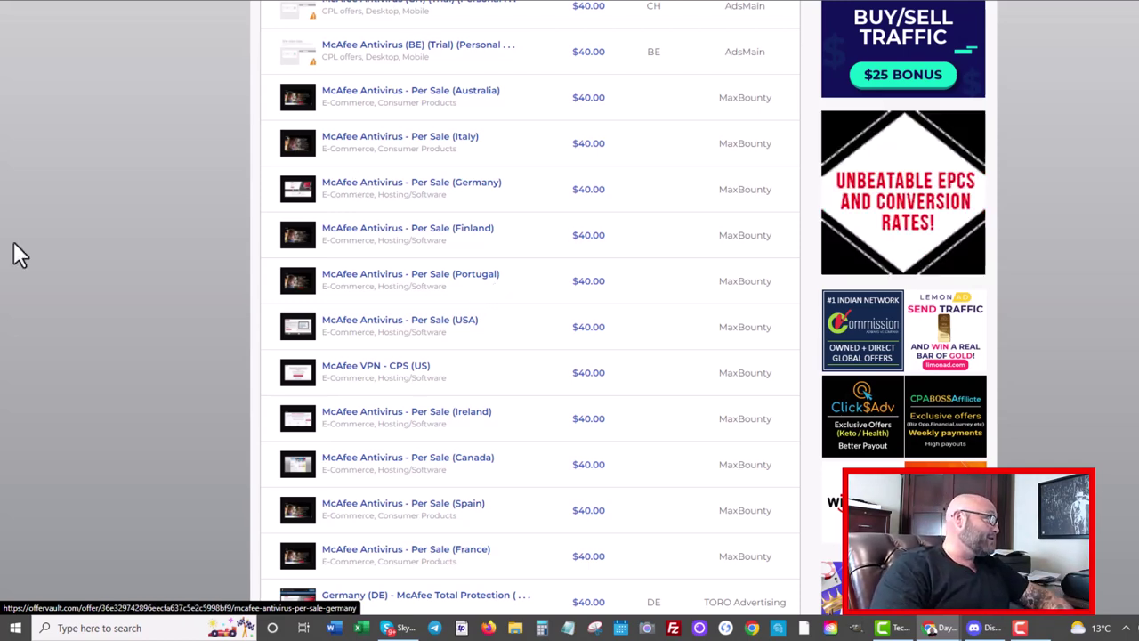
scroll(56, 213, up, 5)
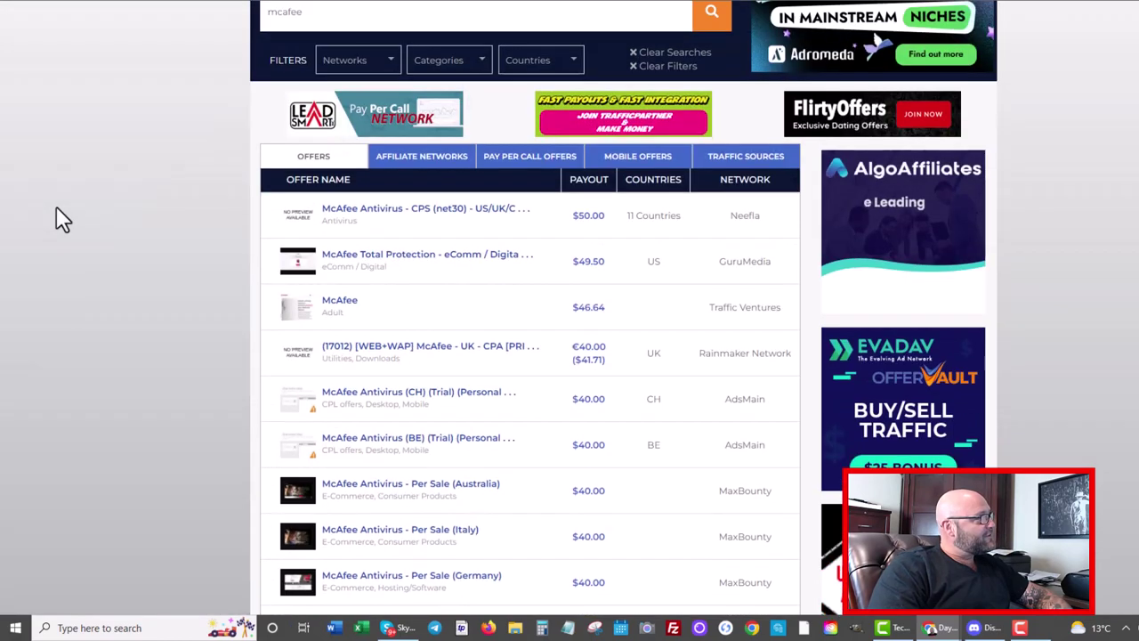
scroll(51, 219, down, 1)
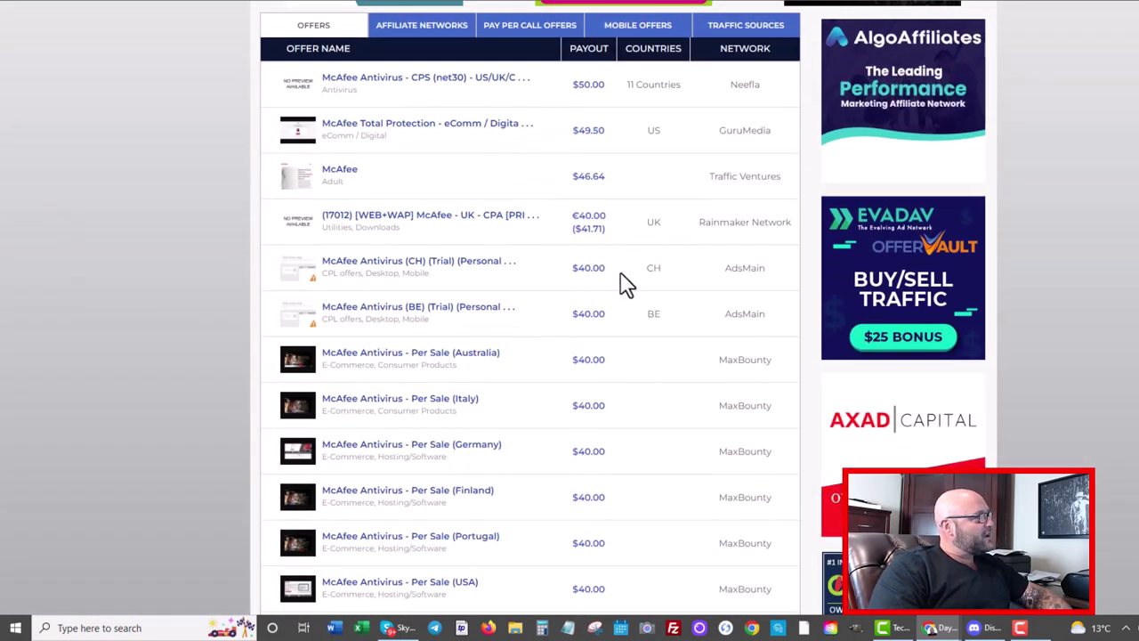
scroll(509, 195, down, 2)
scroll(540, 312, down, 5)
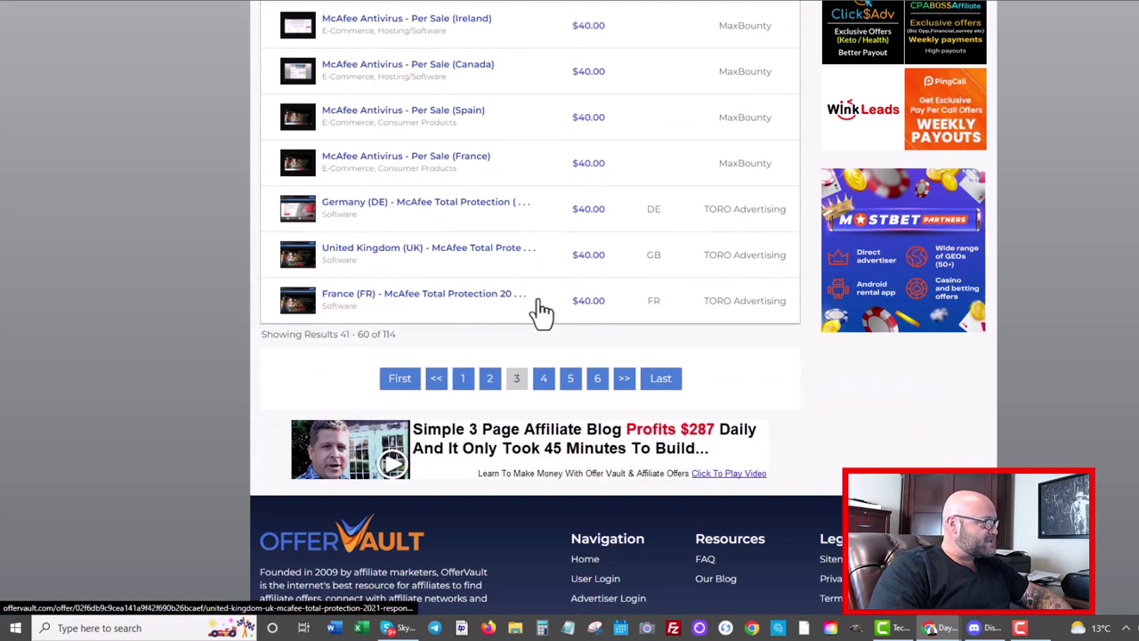
scroll(534, 310, up, 4)
scroll(534, 309, up, 6)
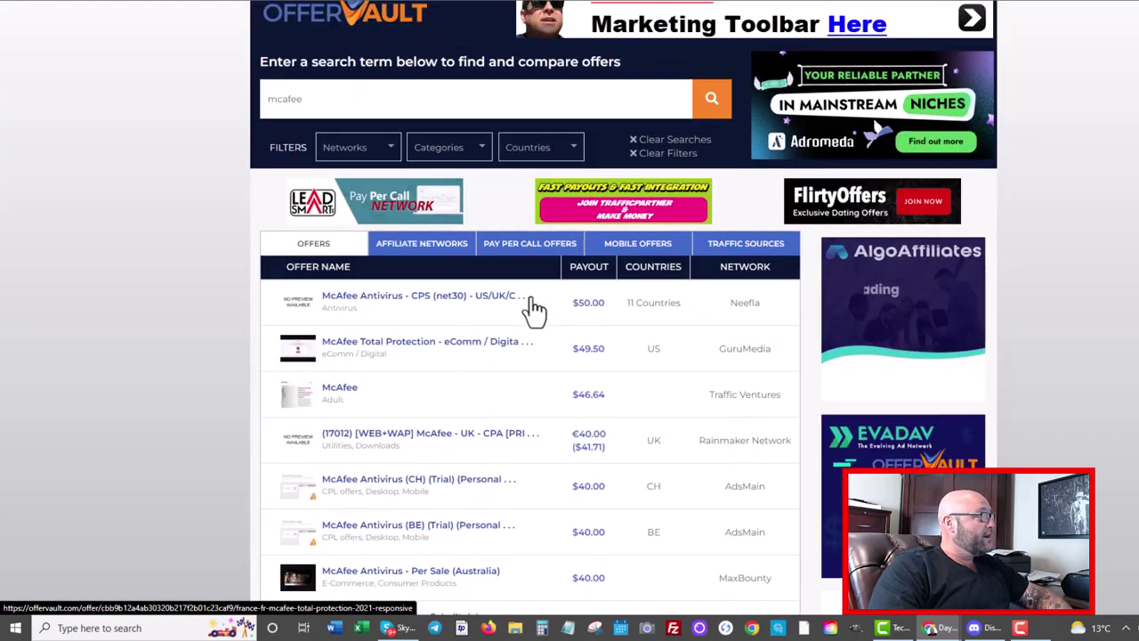
scroll(175, 296, down, 1)
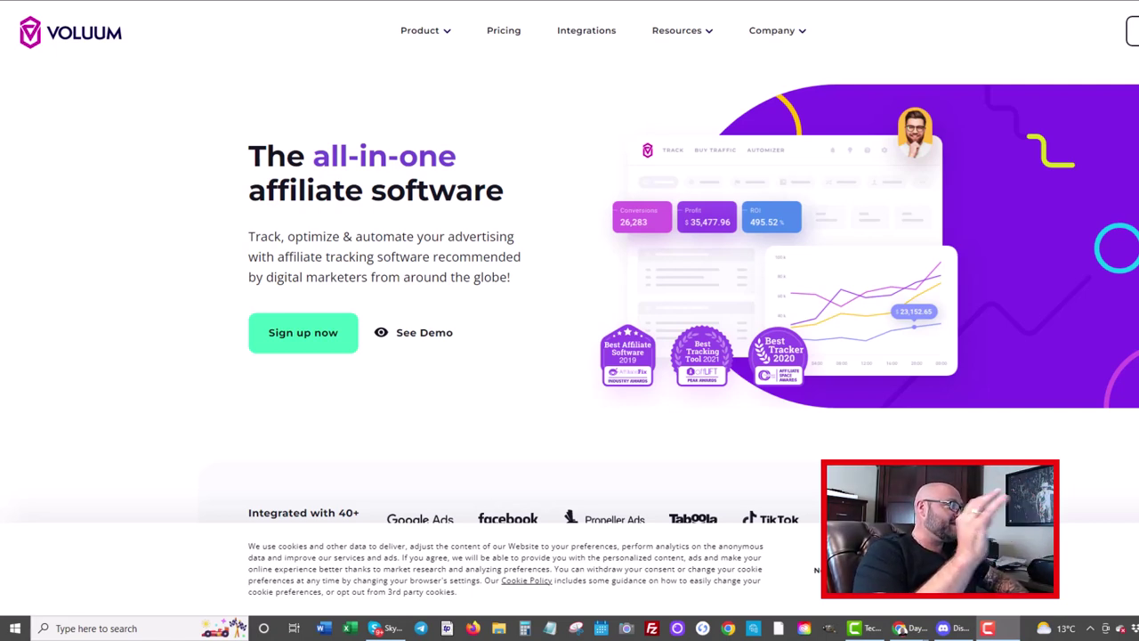
Dismiss the cookie consent notice on the Voluum site
click(904, 598)
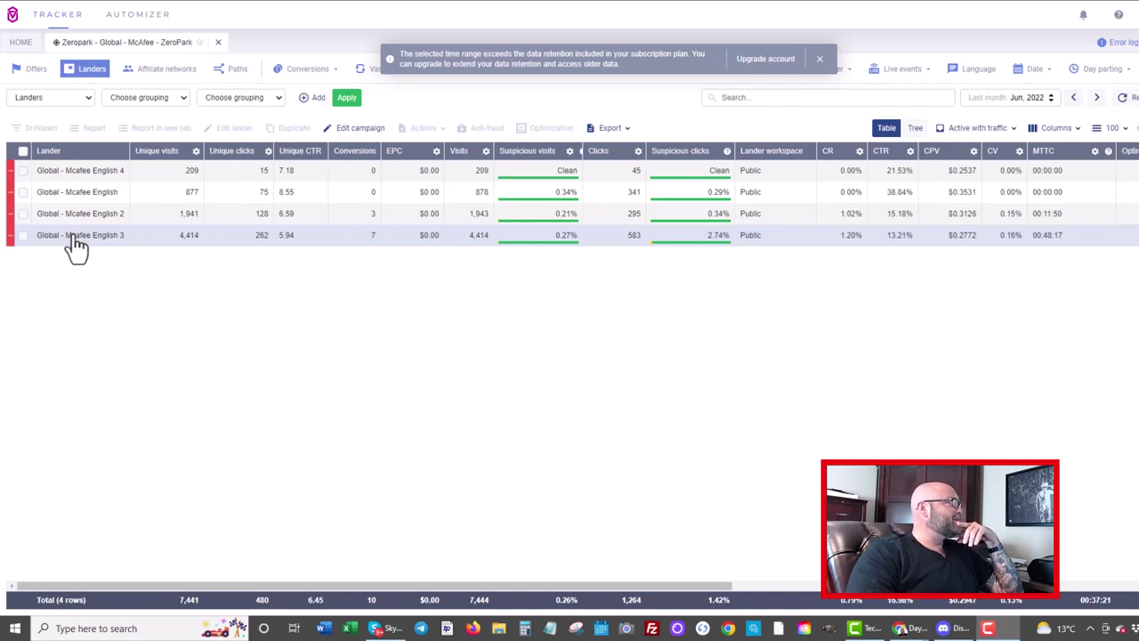
Select the Global - Mcafee English 3 lander row and open its page
click(73, 241)
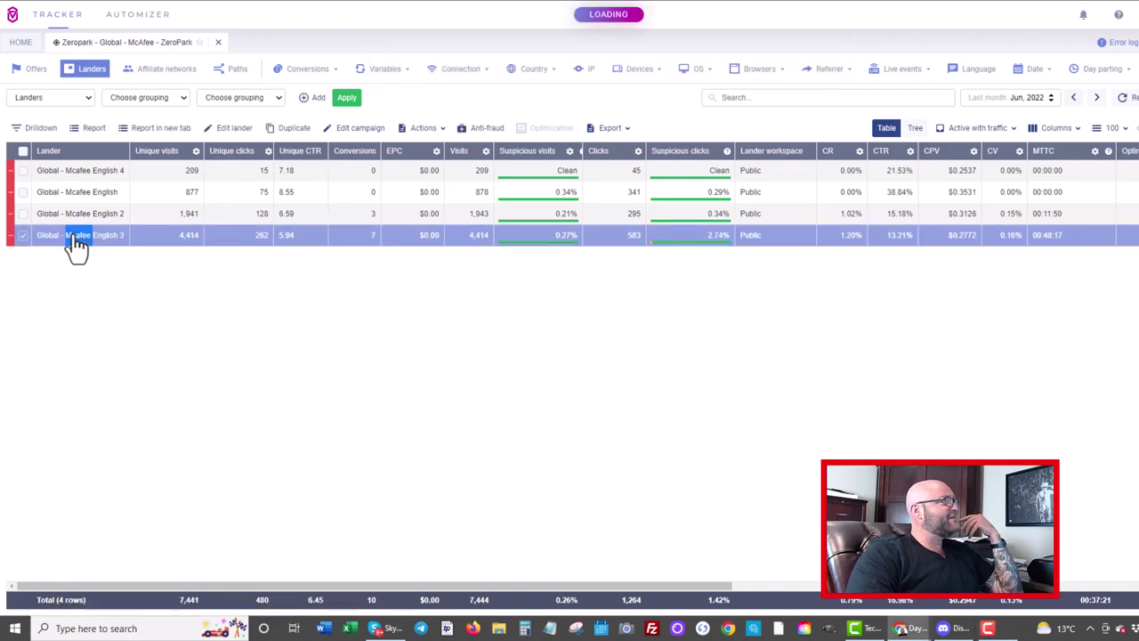
double_click(75, 245)
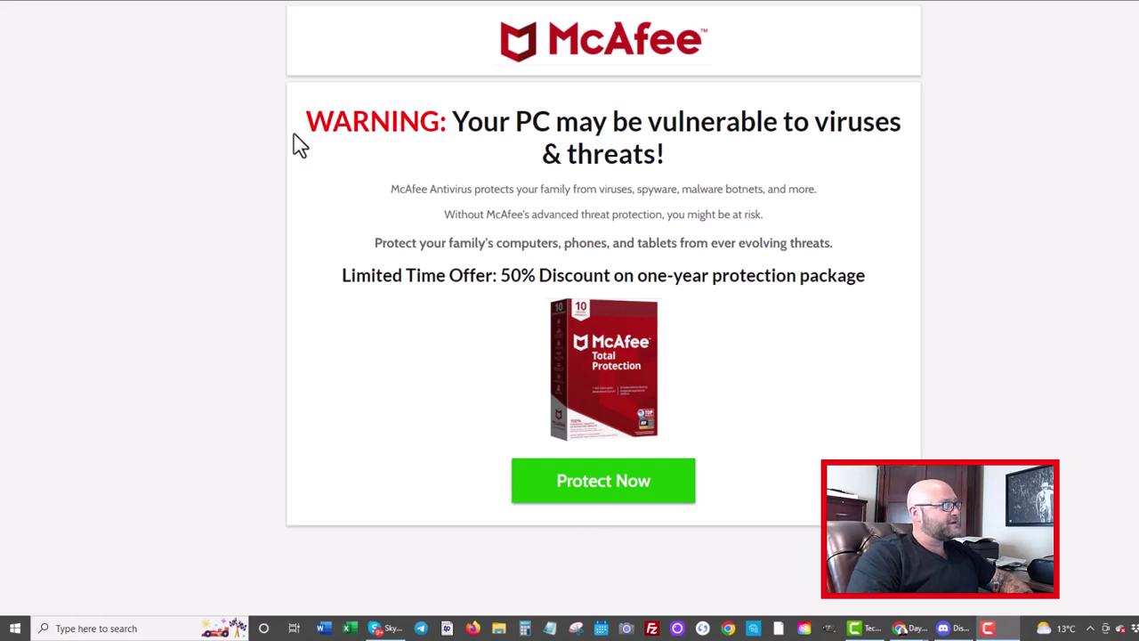
Highlight the landing page's WARNING headline and 50%-off offer text while discussing it
drag(308, 119, 407, 33)
click(854, 276)
click(481, 263)
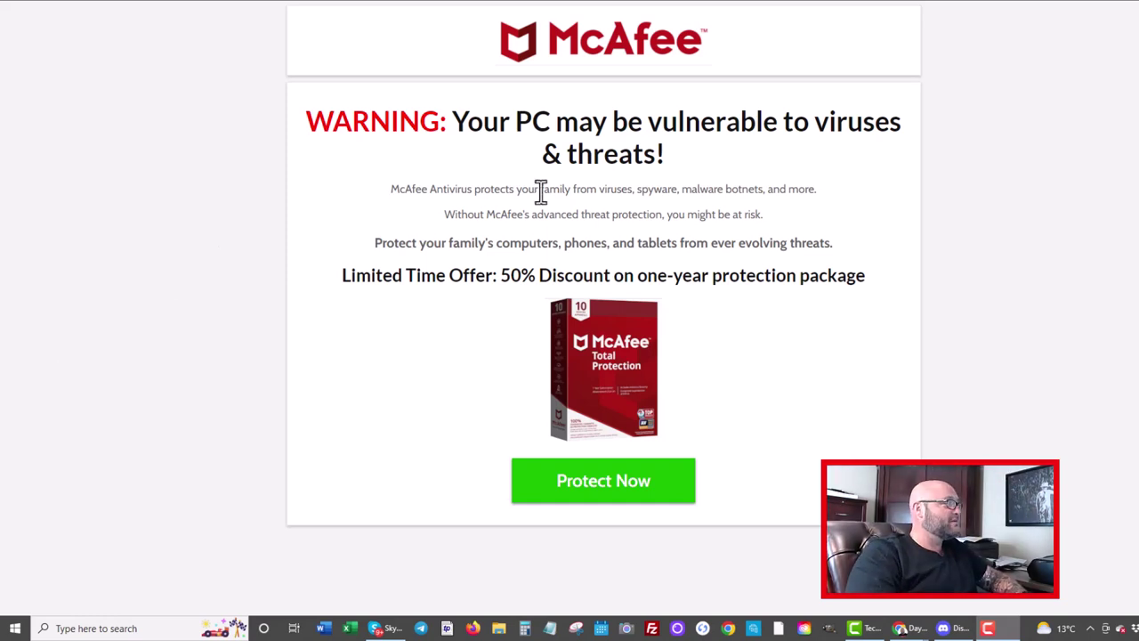
drag(305, 112, 860, 279)
click(825, 264)
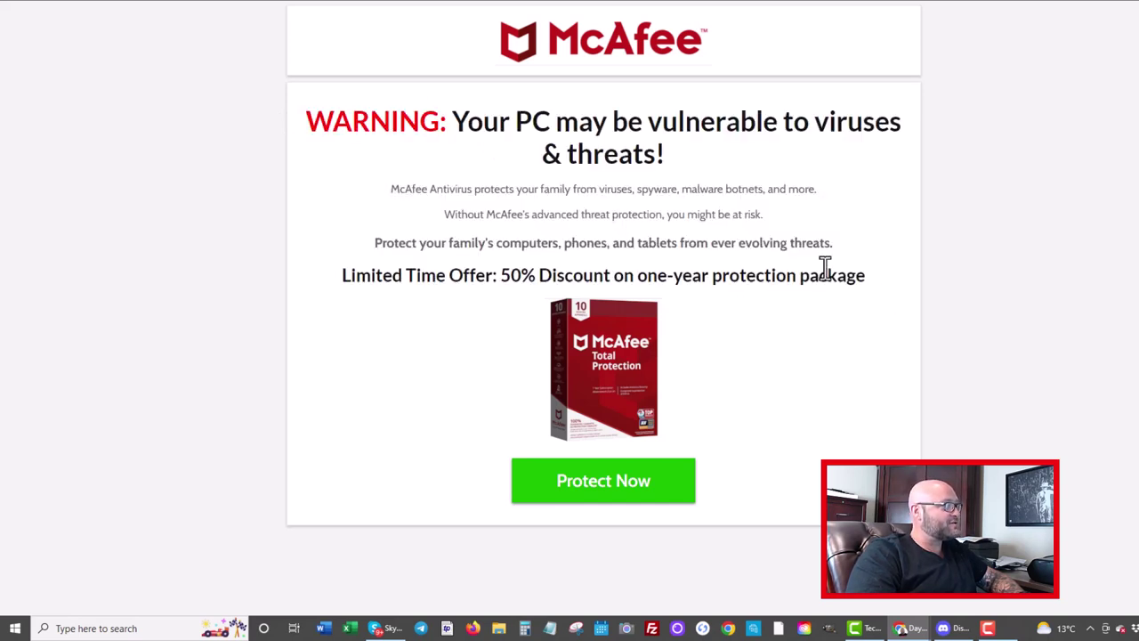
drag(810, 283, 373, 116)
click(318, 121)
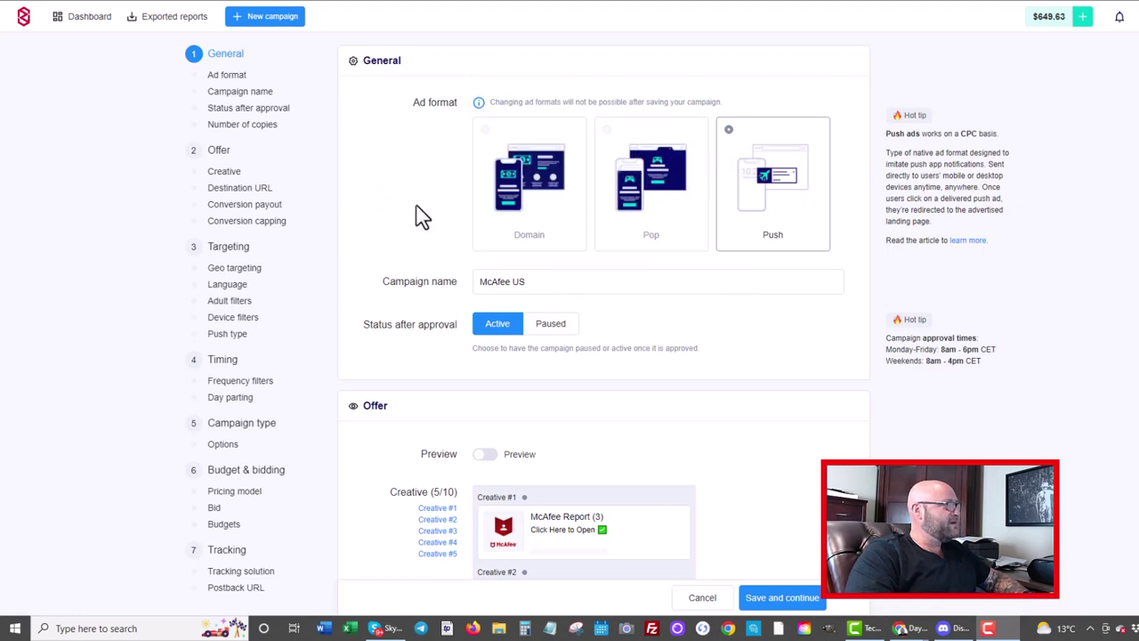
Highlight the McAfee US campaign name, then the Offer section's Creative (5/10) count
scroll(445, 216, down, 1)
drag(482, 197, 532, 198)
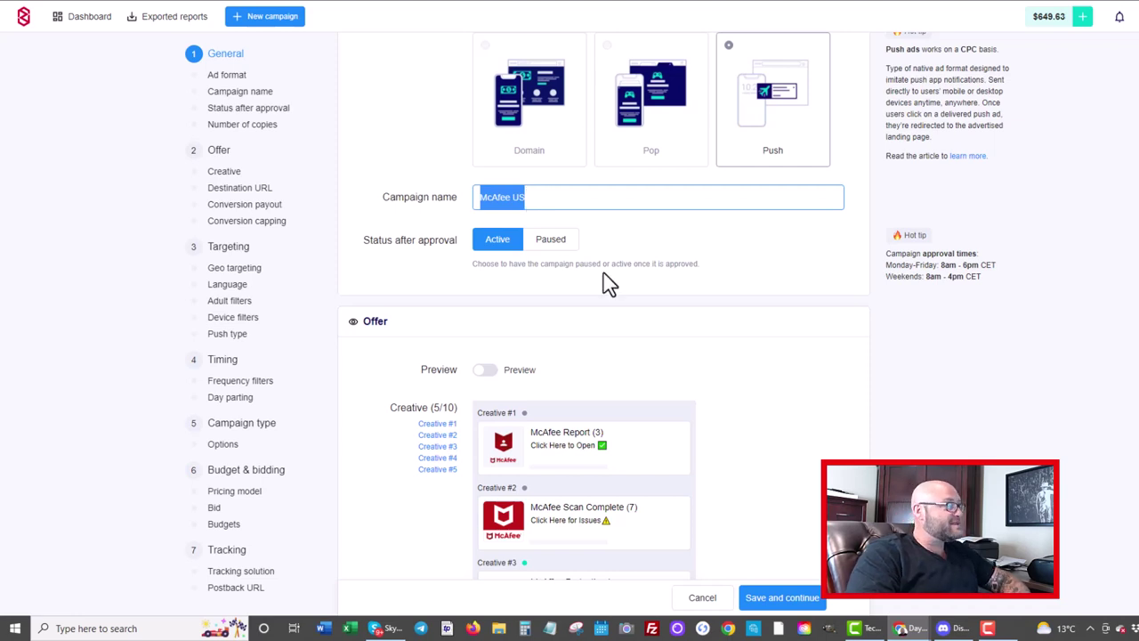
scroll(570, 372, down, 1)
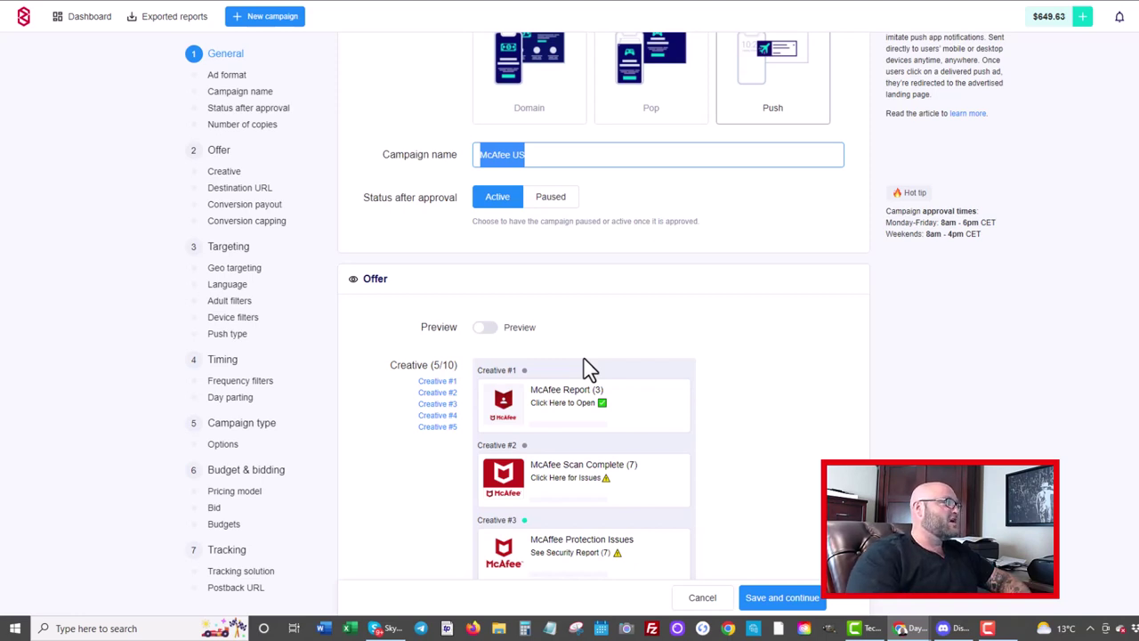
scroll(556, 361, down, 1)
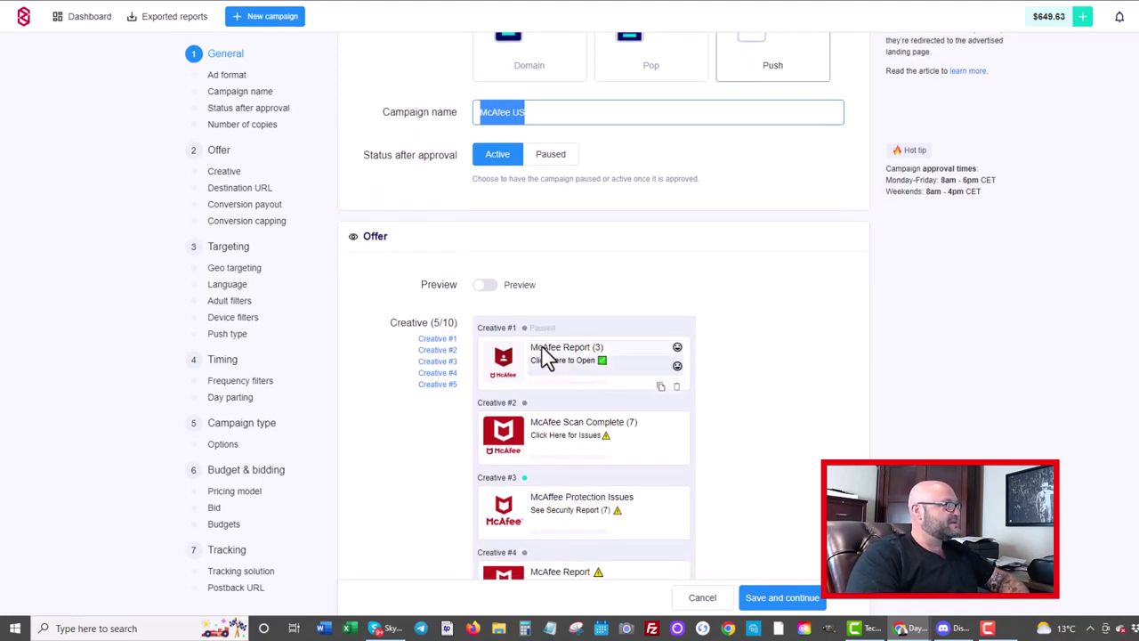
scroll(774, 352, down, 3)
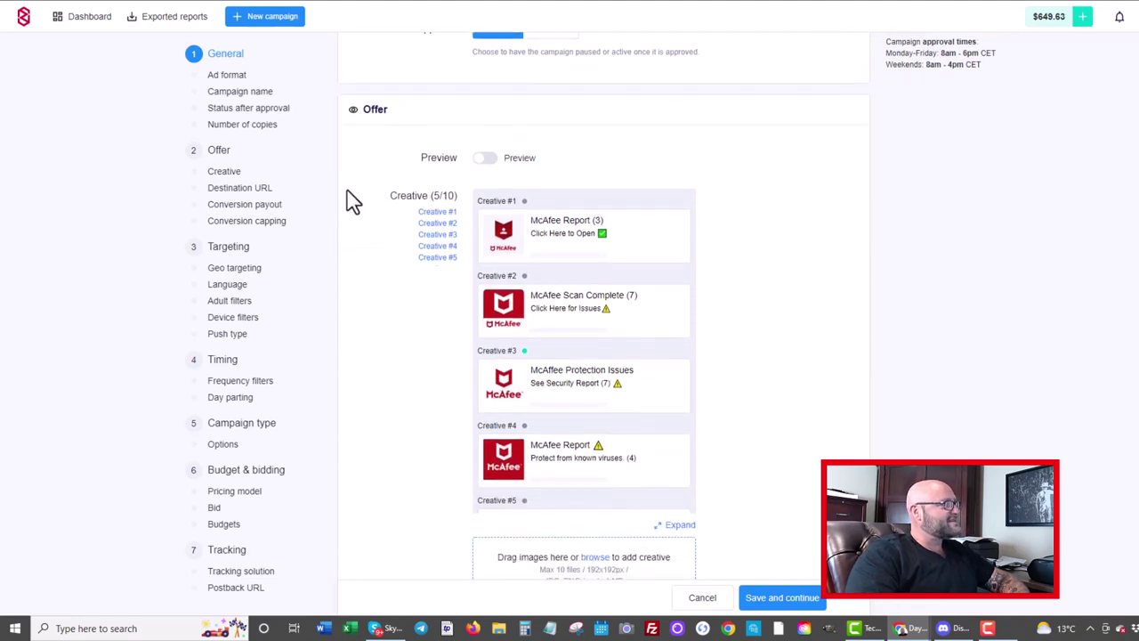
drag(387, 201, 463, 196)
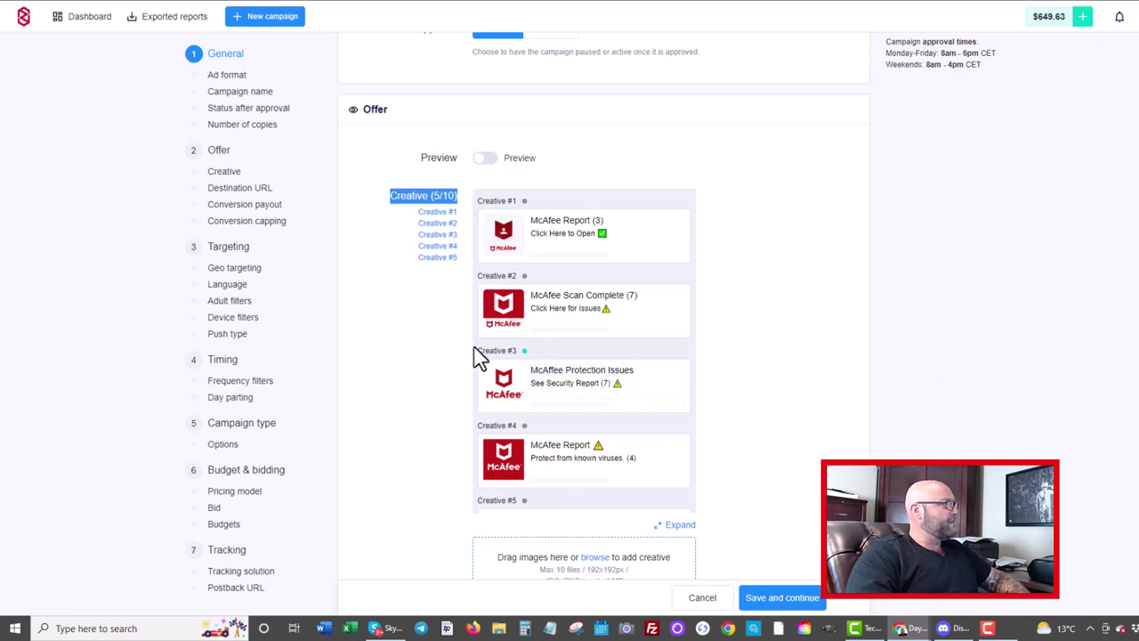
drag(478, 351, 522, 352)
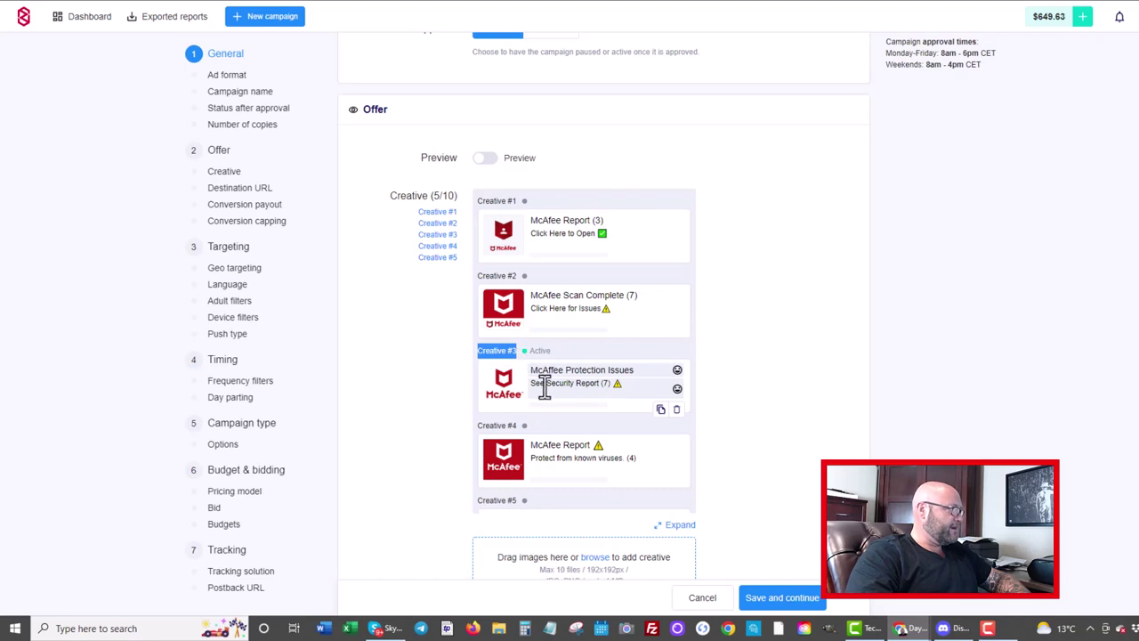
click(553, 370)
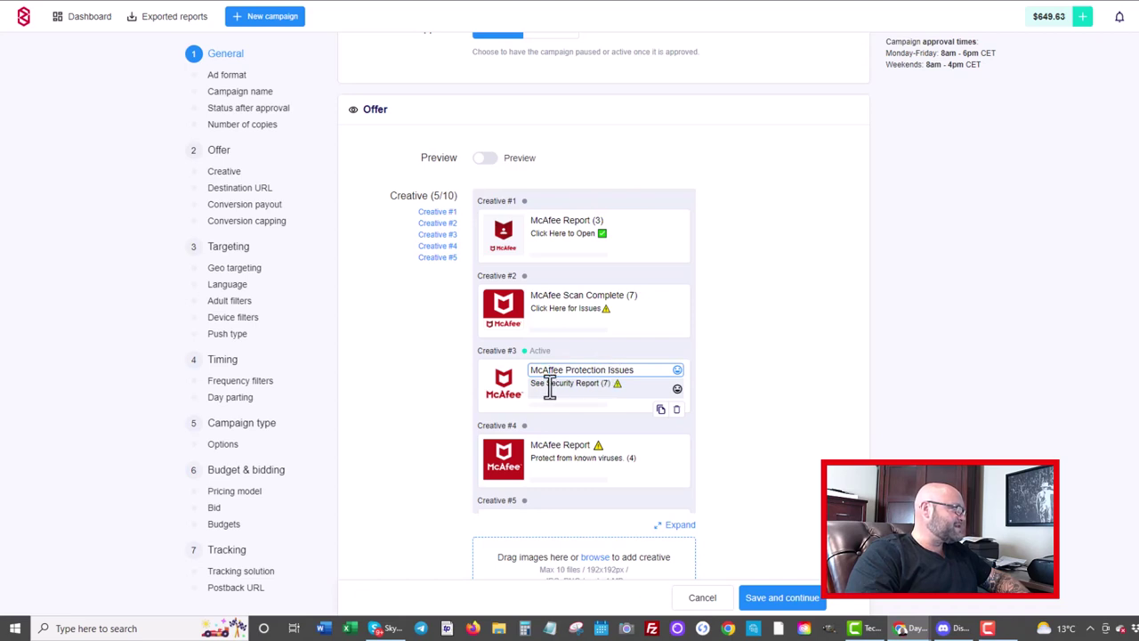
click(623, 386)
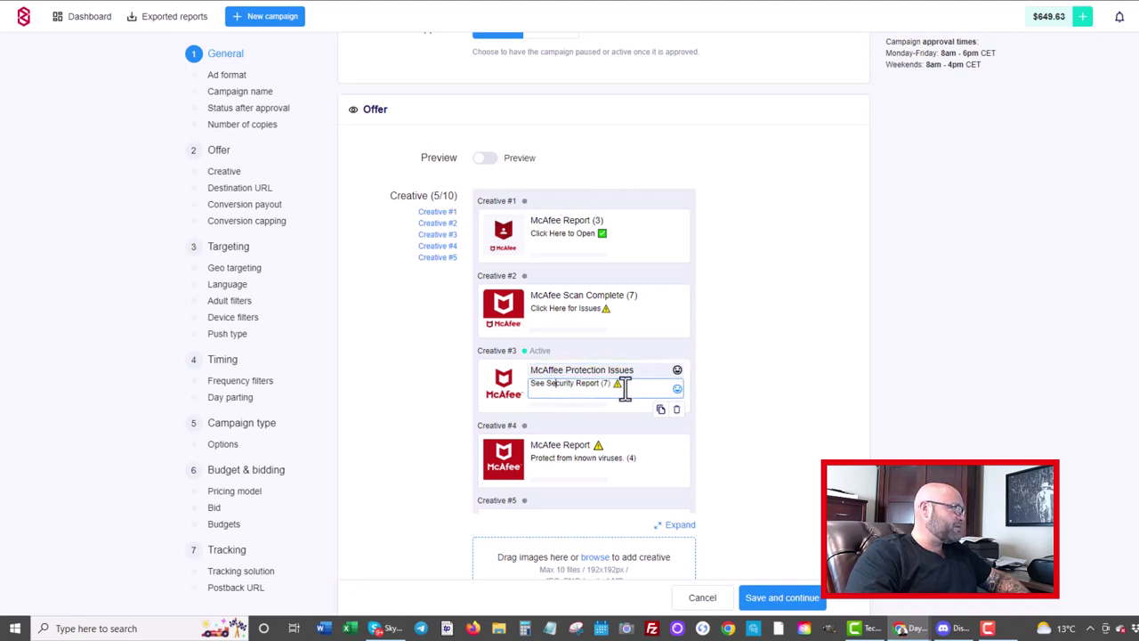
click(781, 404)
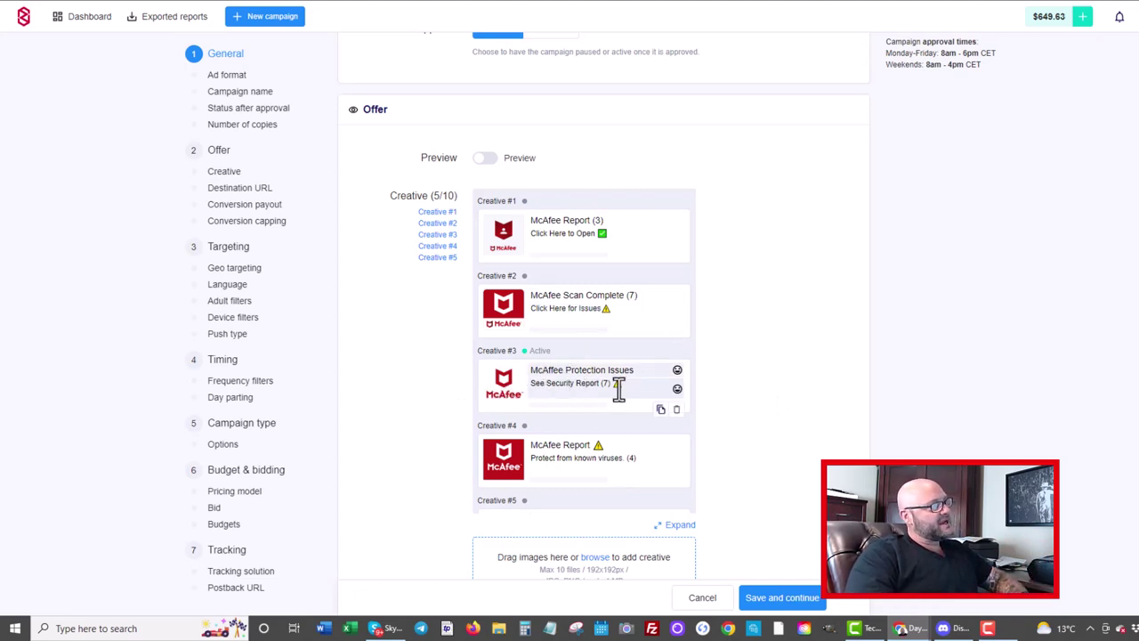
click(556, 370)
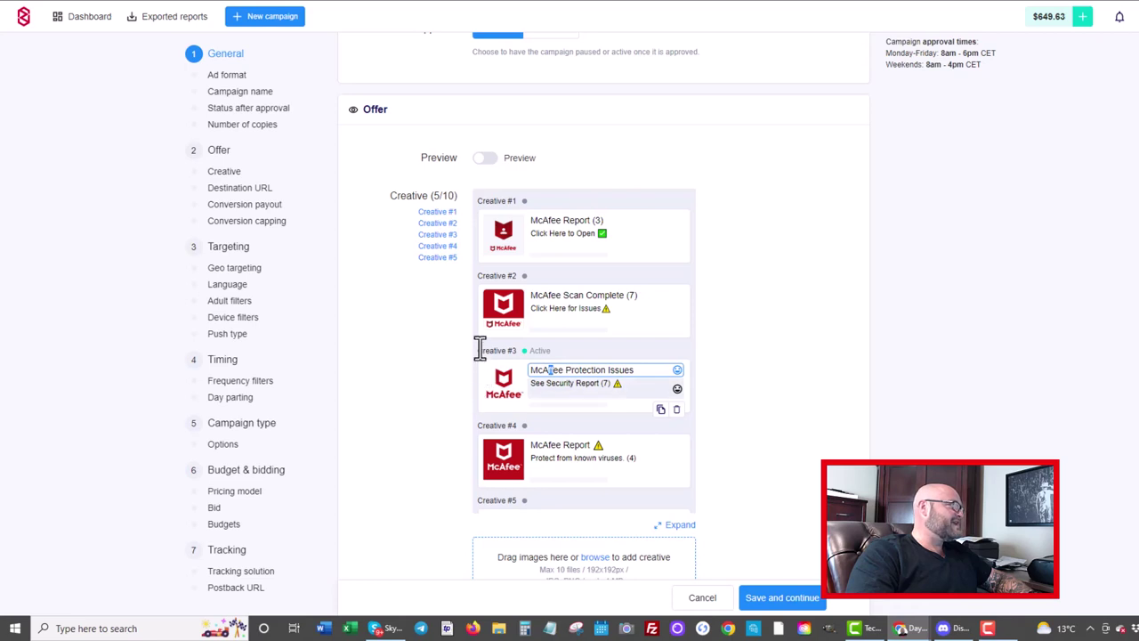
drag(480, 348, 514, 350)
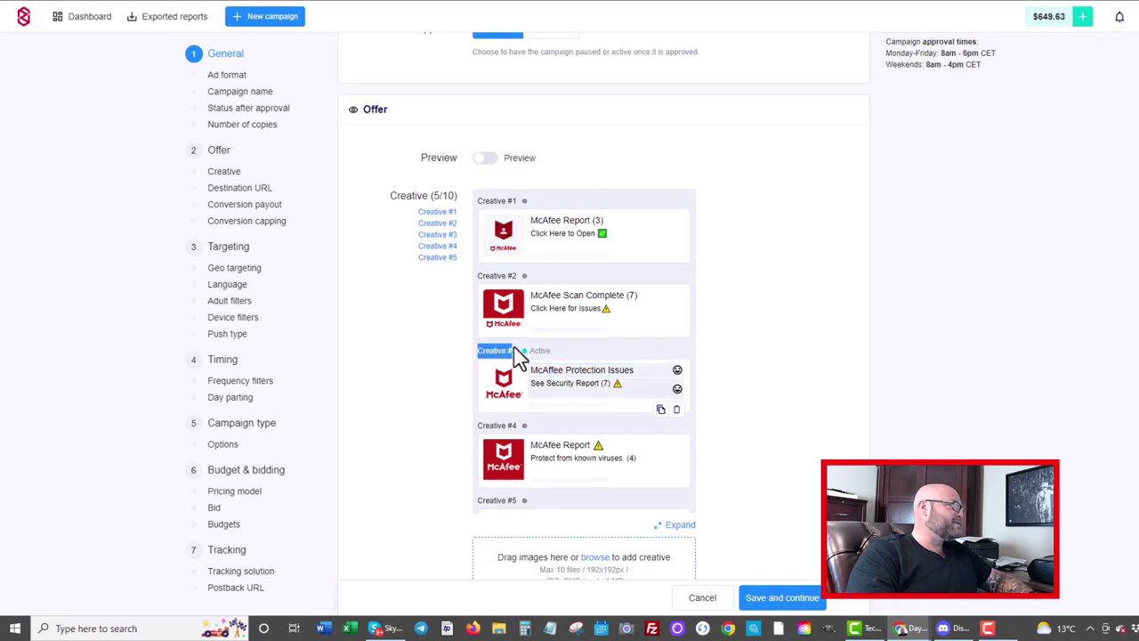
click(796, 415)
scroll(740, 412, down, 2)
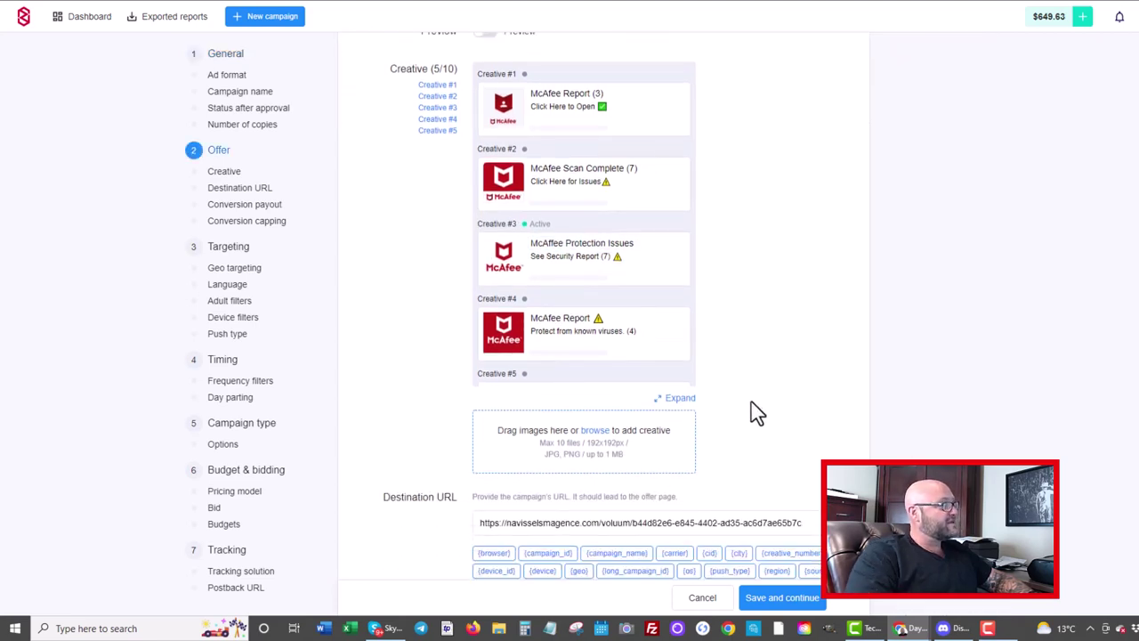
scroll(756, 412, down, 4)
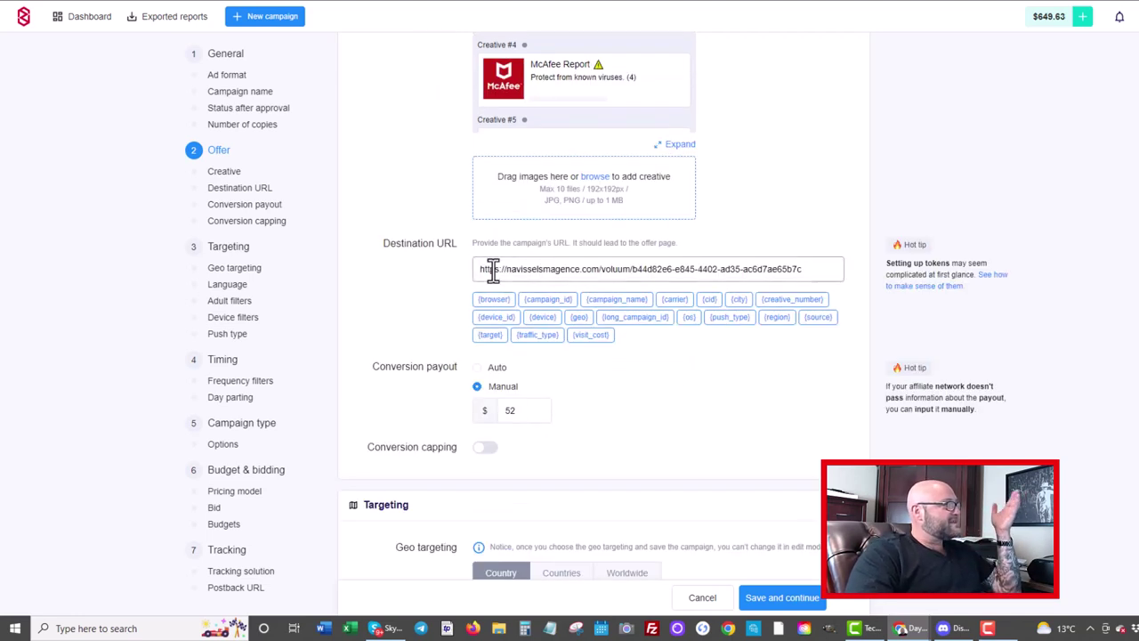
mouse_move(392, 242)
mouse_down()
mouse_move(445, 241)
mouse_move(386, 244)
mouse_up()
click(449, 242)
click(381, 303)
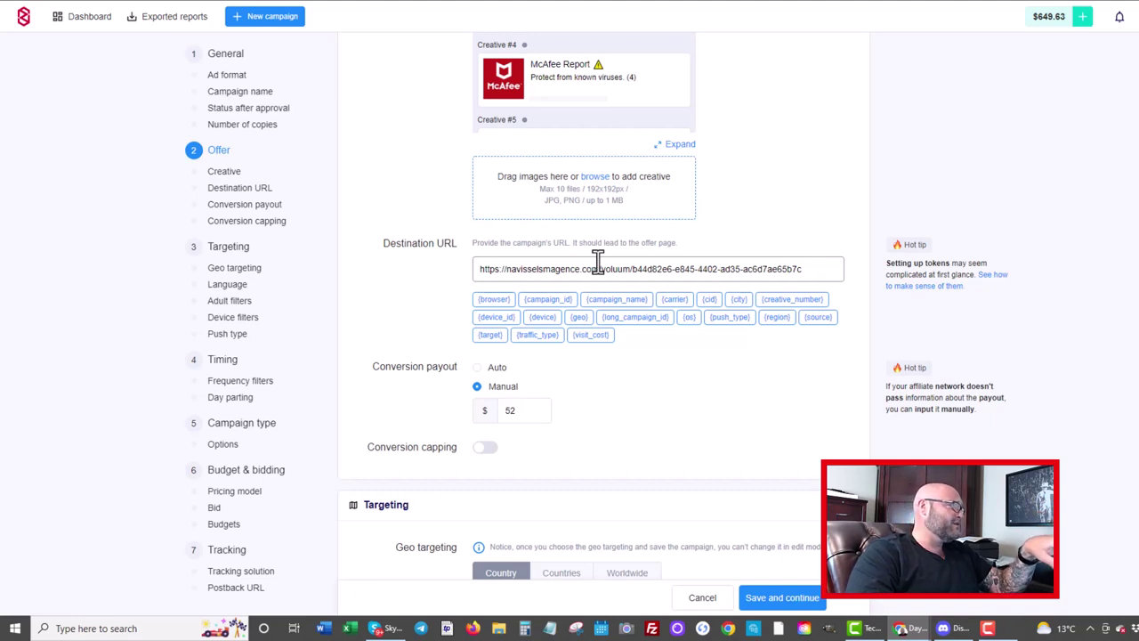
scroll(477, 276, down, 1)
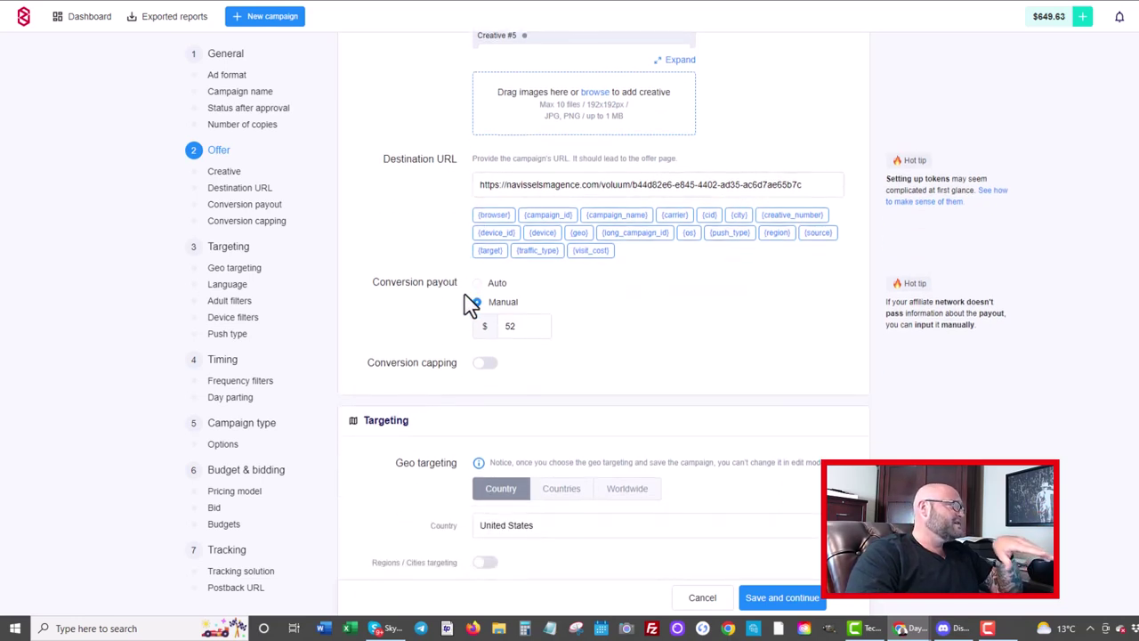
click(508, 330)
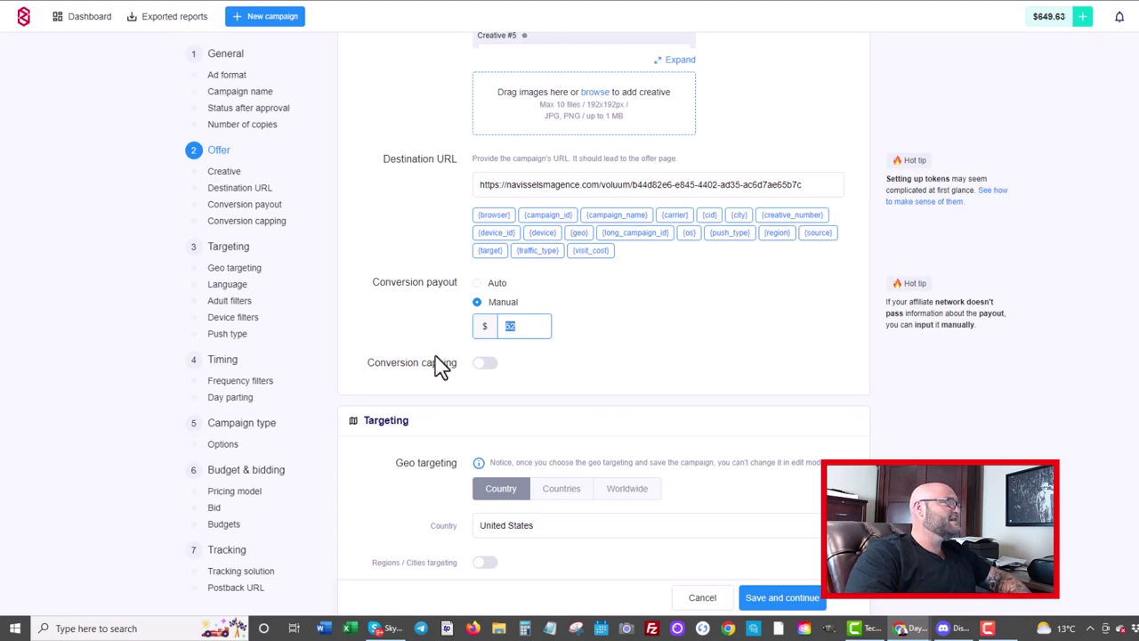
scroll(402, 353, down, 1)
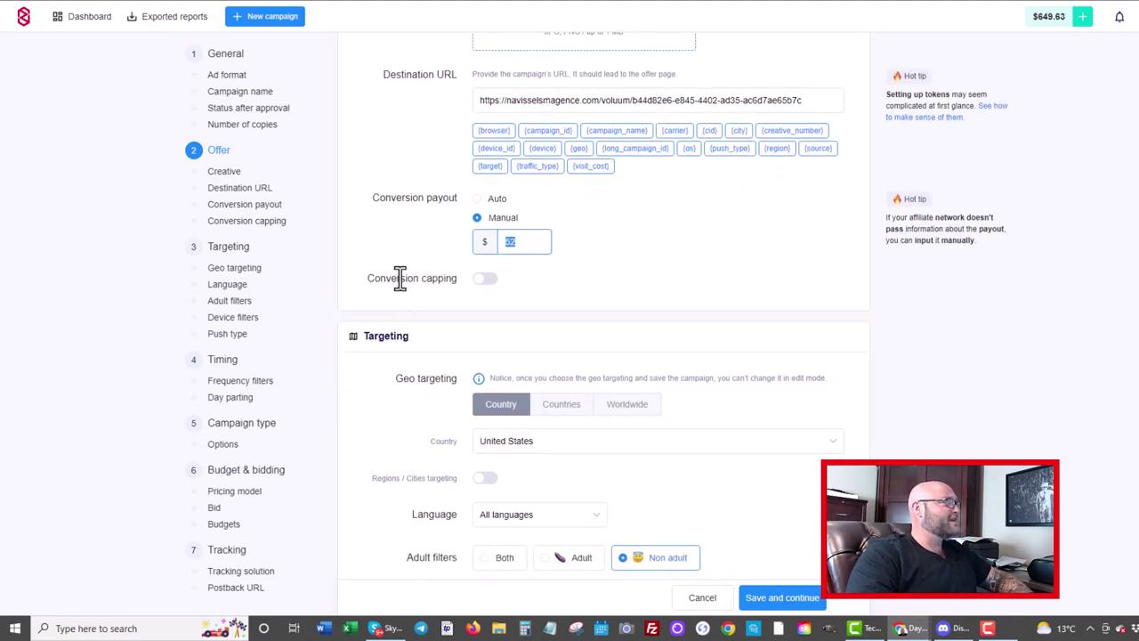
scroll(713, 265, down, 1)
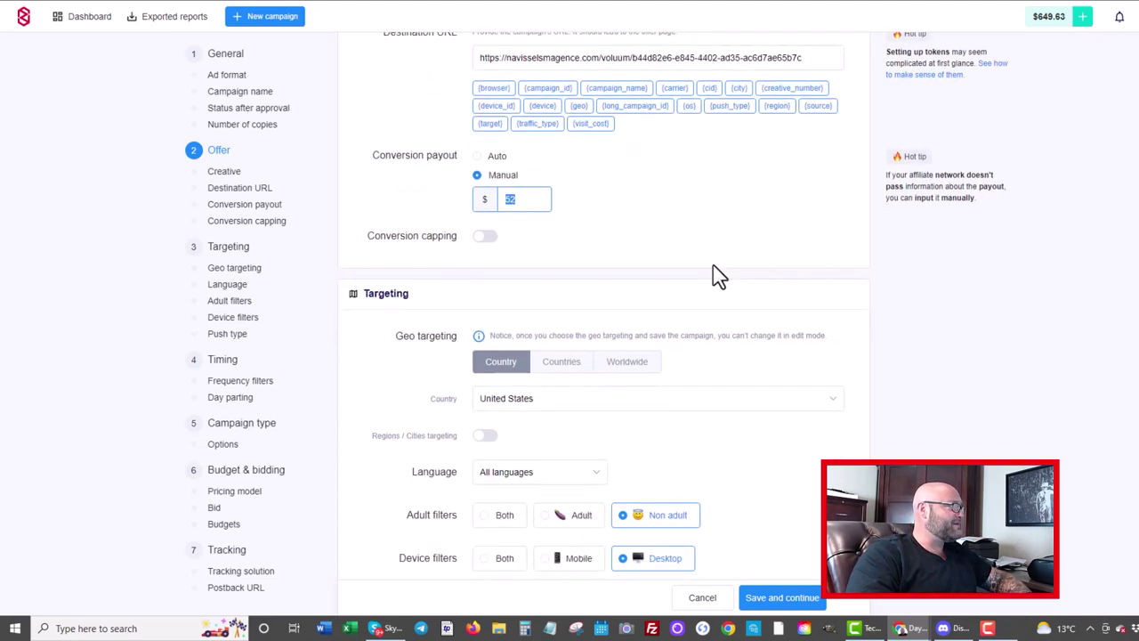
scroll(713, 264, down, 1)
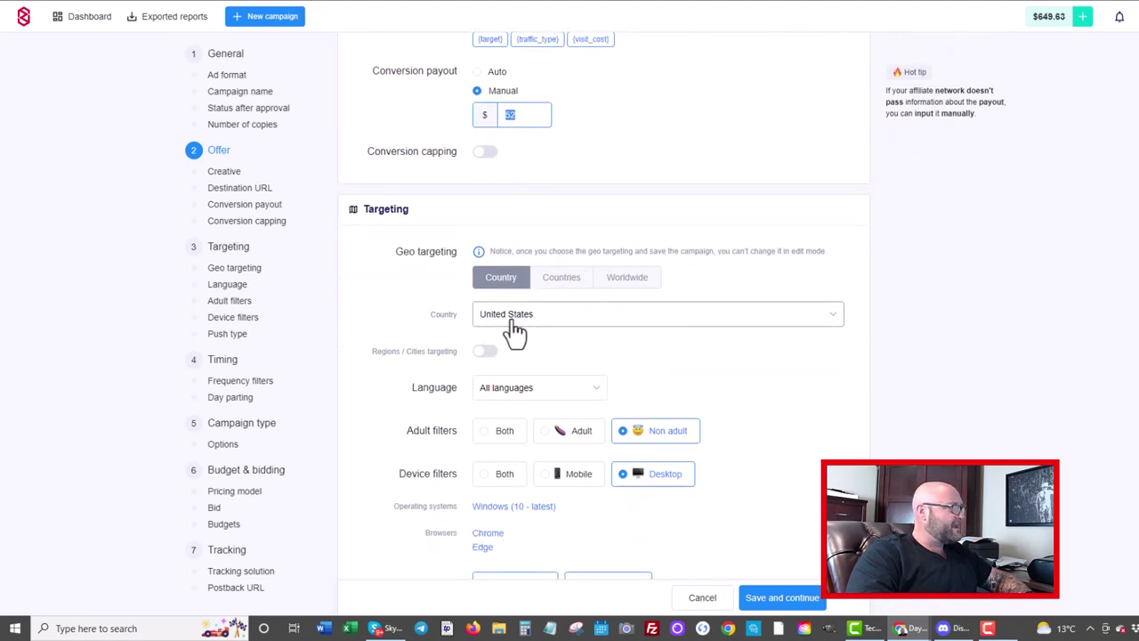
scroll(578, 325, down, 1)
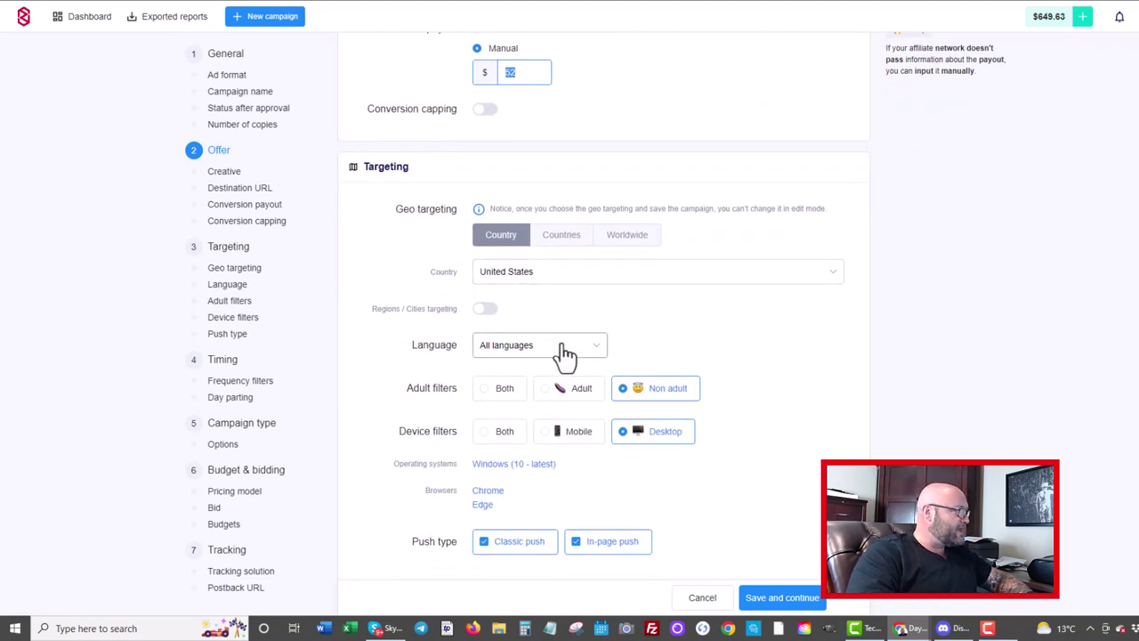
scroll(566, 354, down, 3)
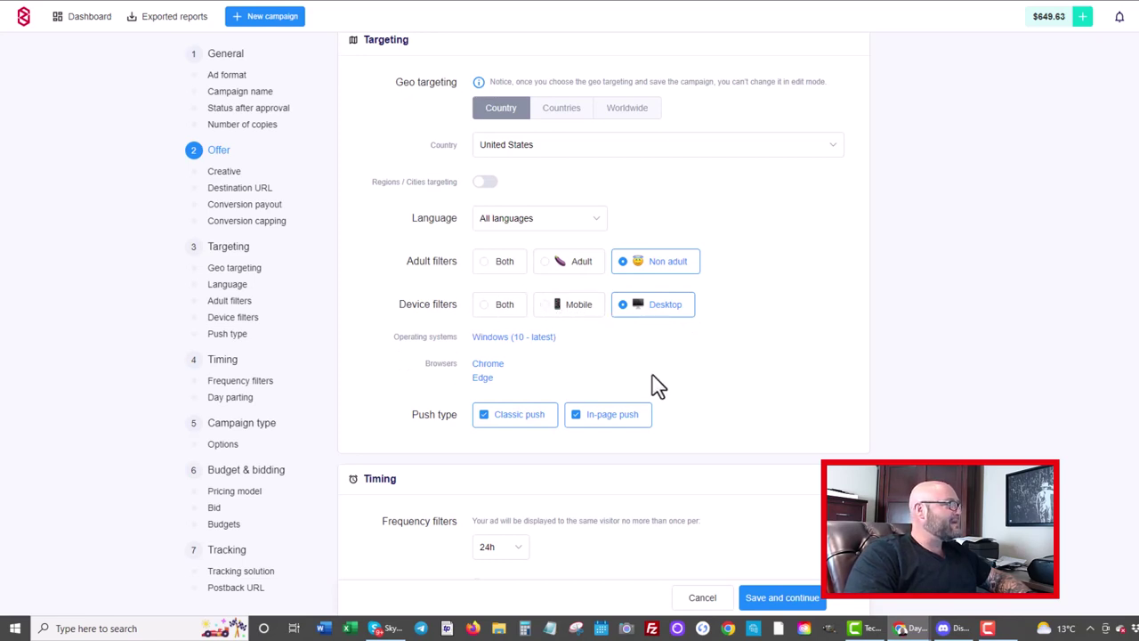
scroll(766, 392, down, 1)
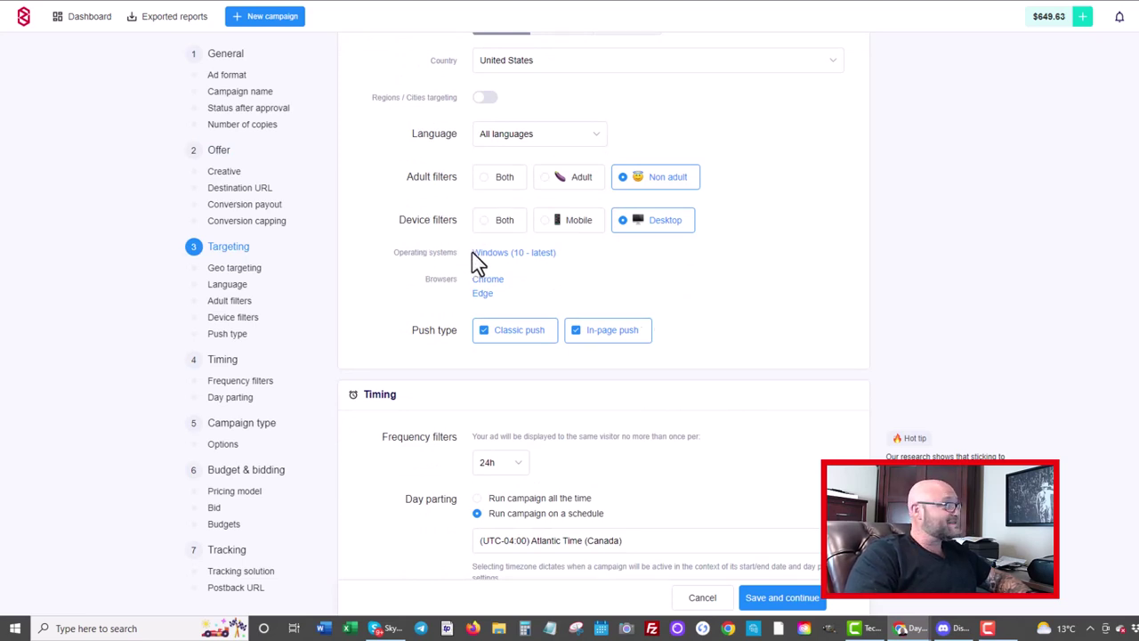
drag(419, 277, 525, 316)
click(378, 369)
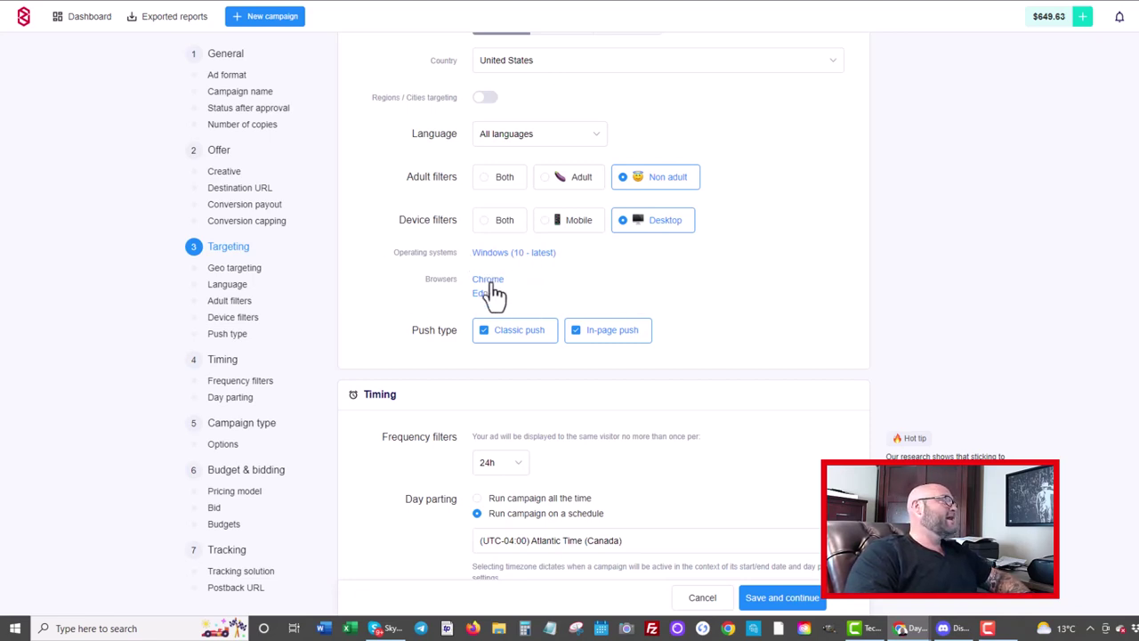
scroll(420, 364, down, 1)
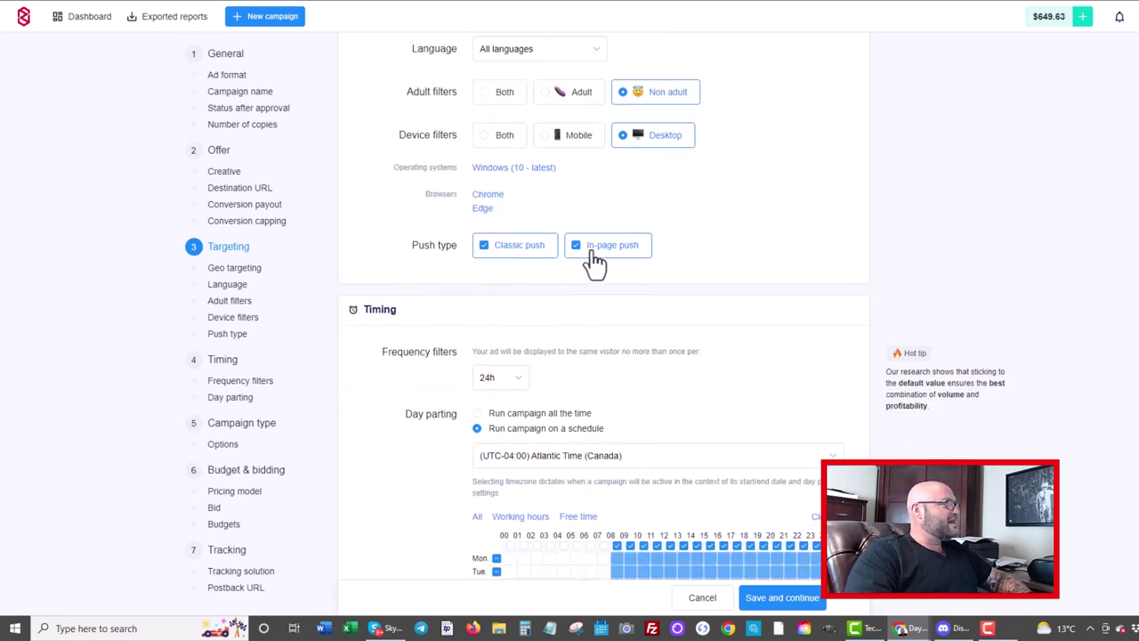
scroll(463, 293, down, 1)
scroll(372, 456, down, 2)
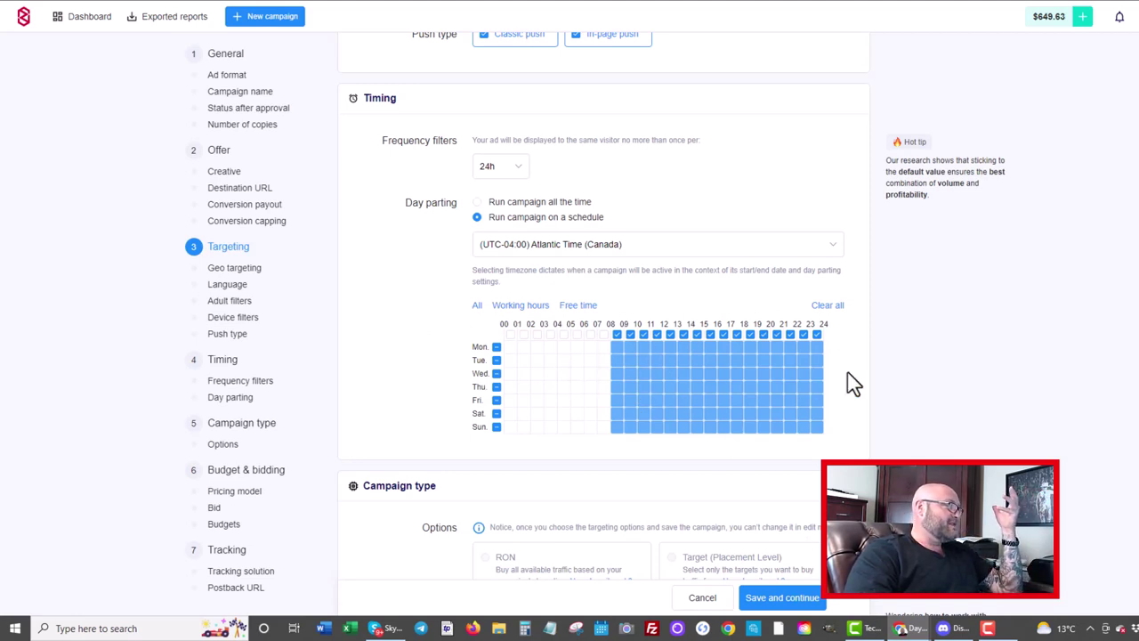
scroll(821, 399, down, 2)
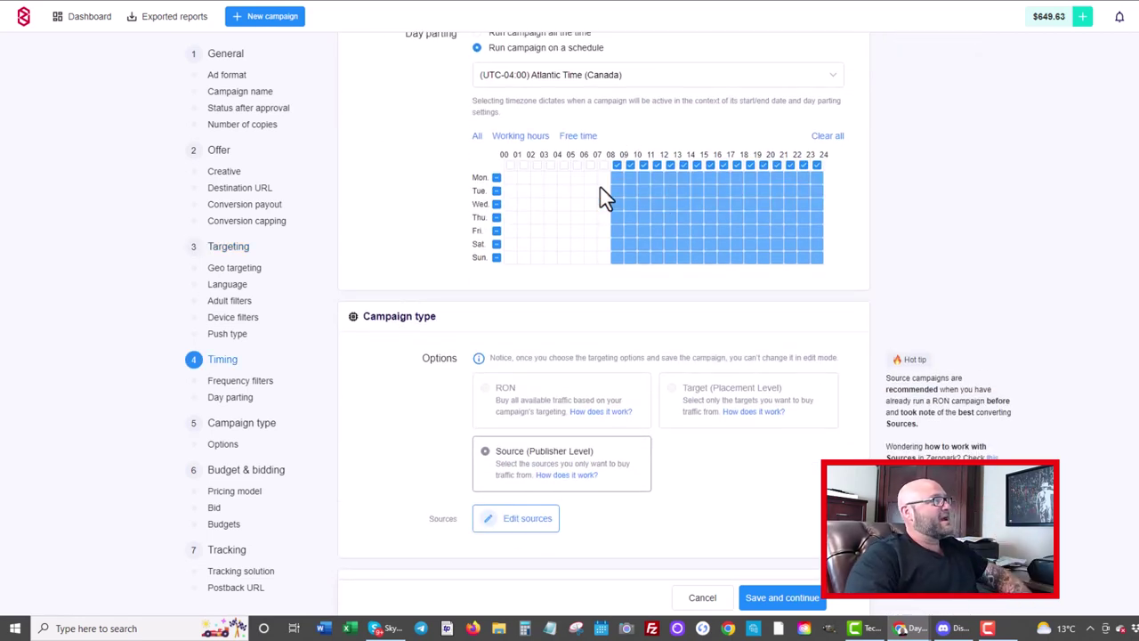
scroll(595, 303, down, 1)
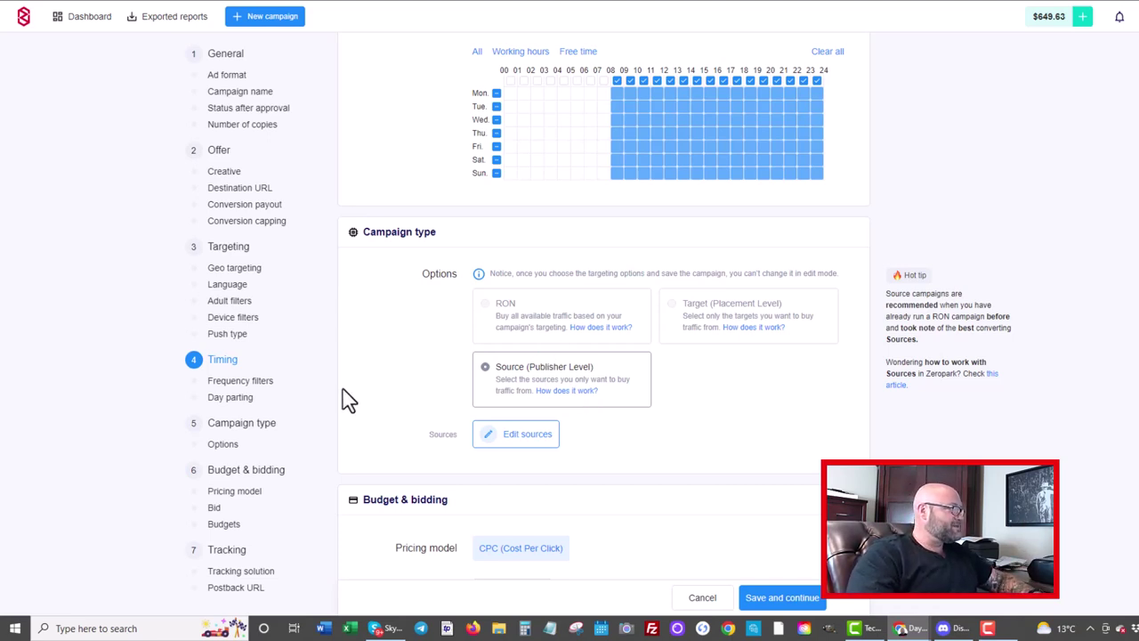
scroll(362, 292, down, 2)
scroll(387, 252, down, 2)
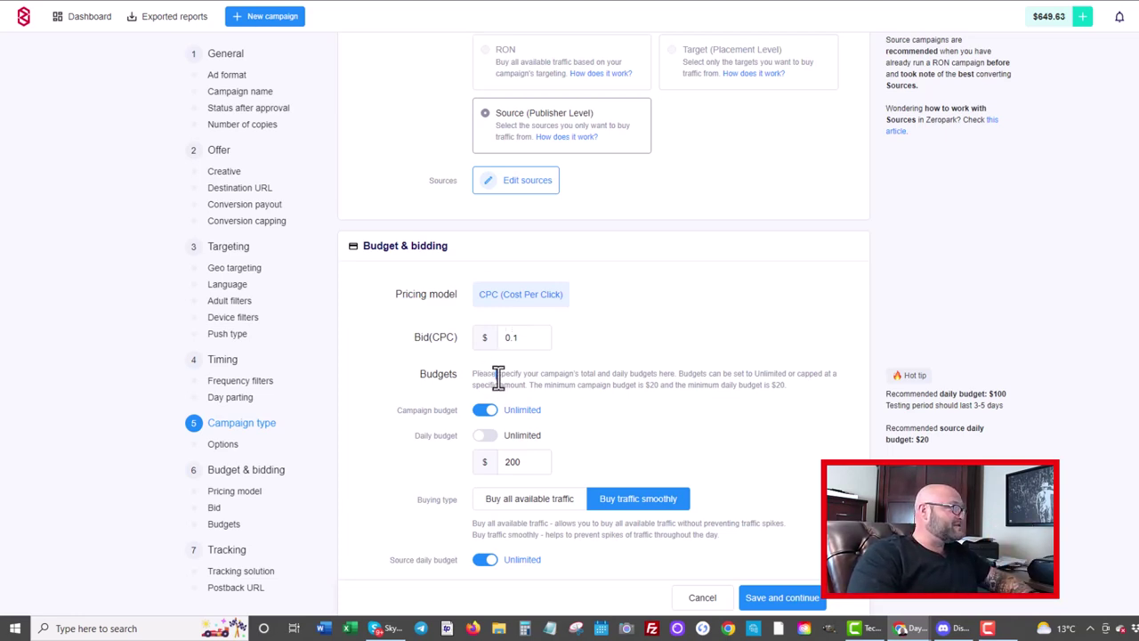
drag(497, 375, 699, 384)
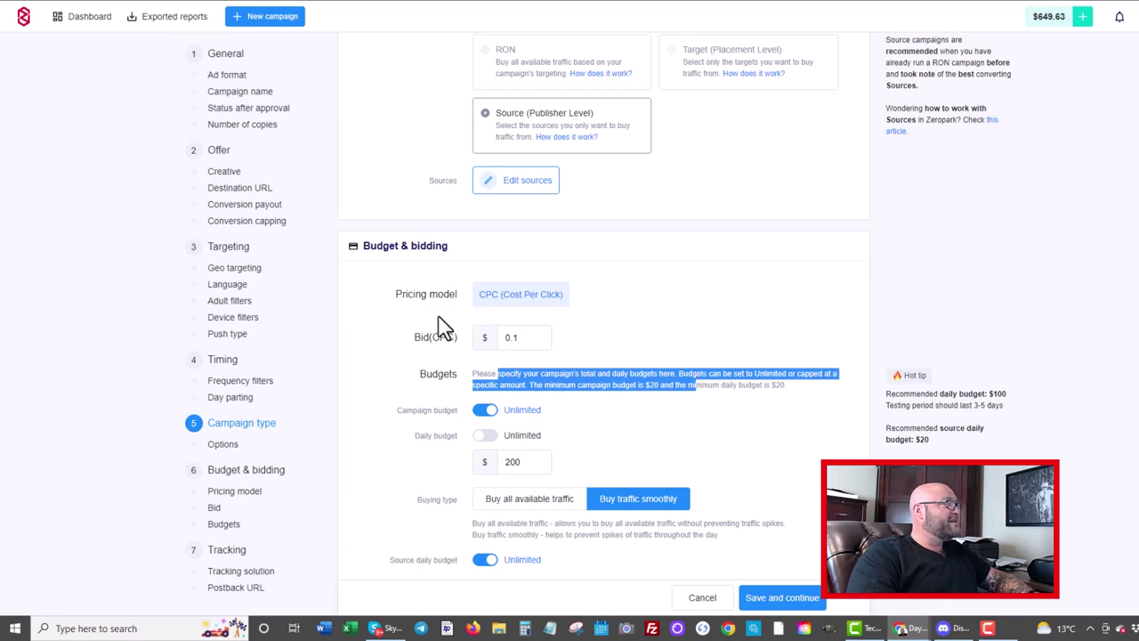
scroll(452, 363, down, 1)
scroll(383, 334, down, 2)
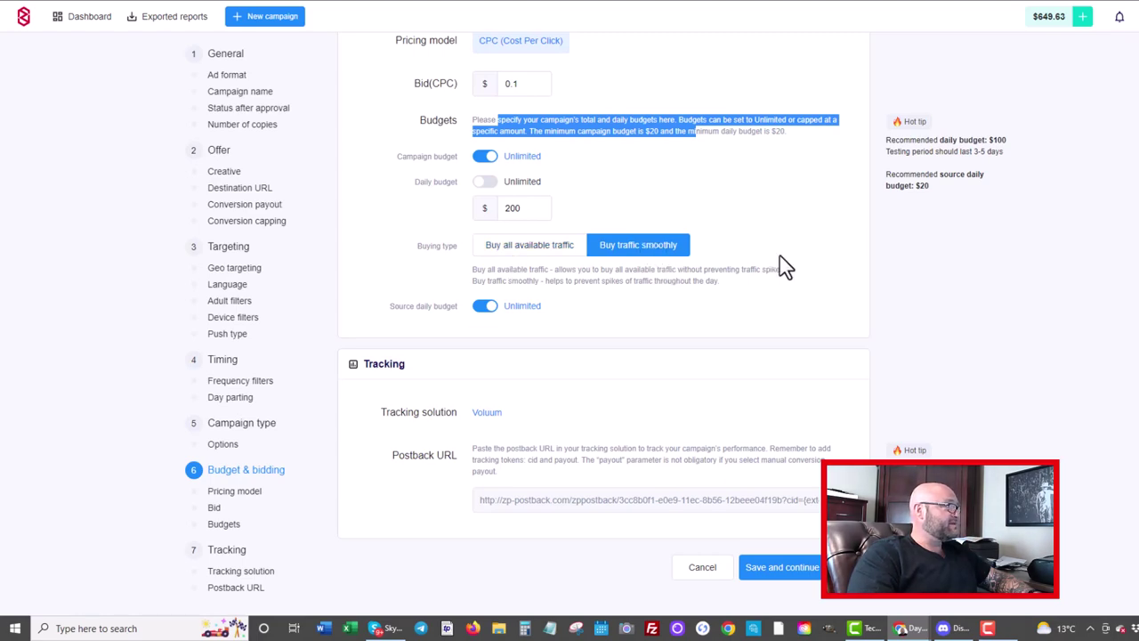
scroll(829, 322, down, 1)
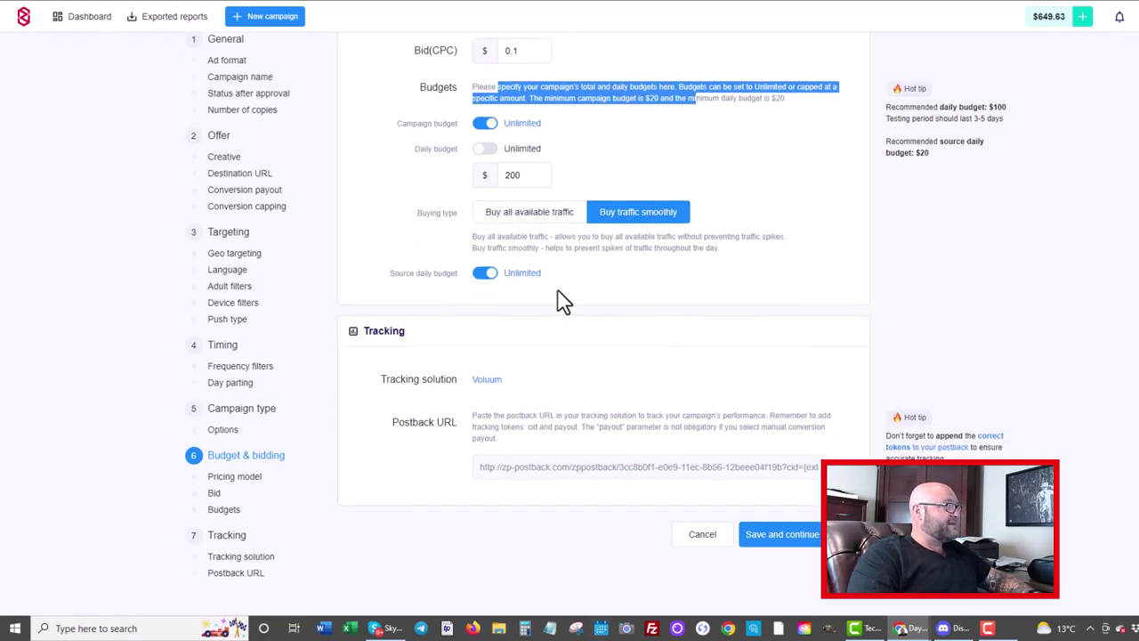
scroll(560, 301, up, 15)
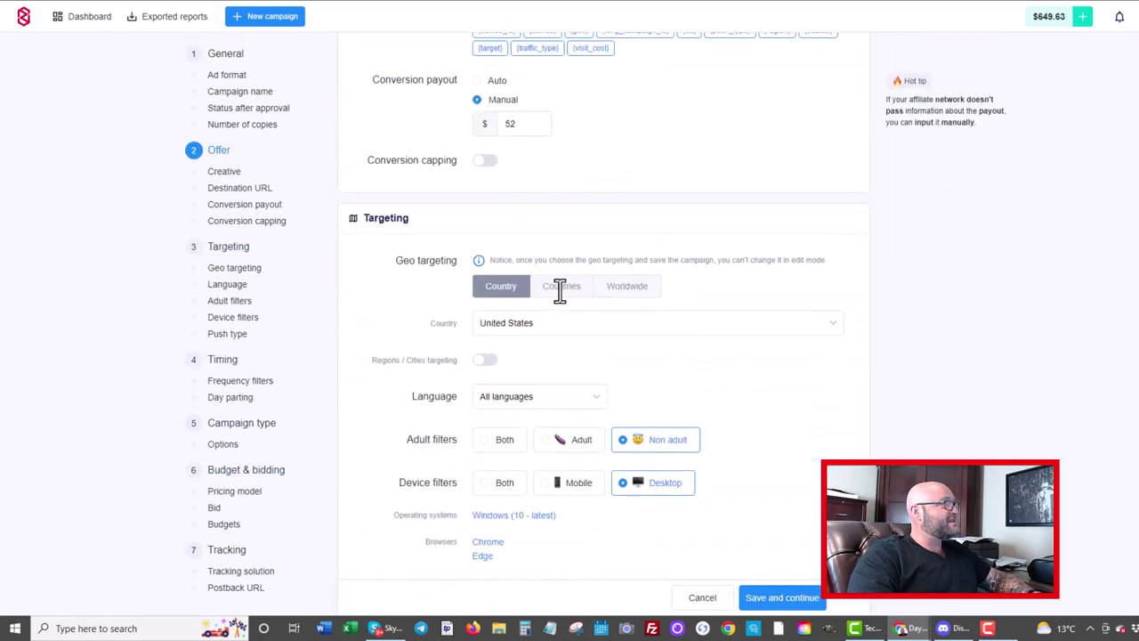
scroll(559, 291, up, 3)
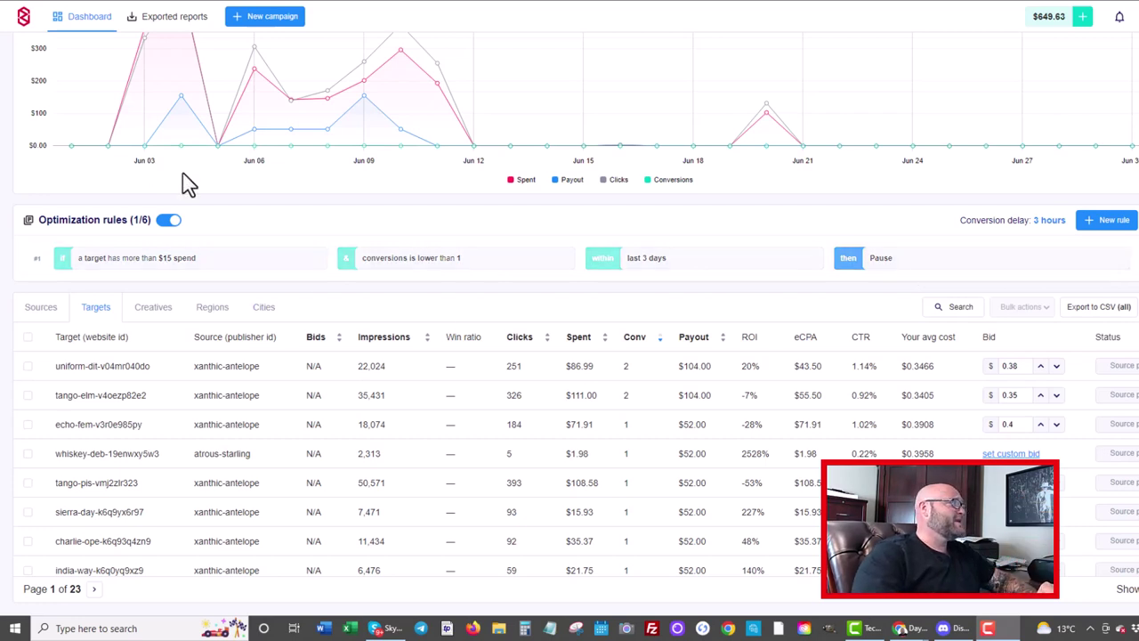
Highlight the Optimization rules heading and the rule's $15 spend threshold
drag(46, 221, 123, 240)
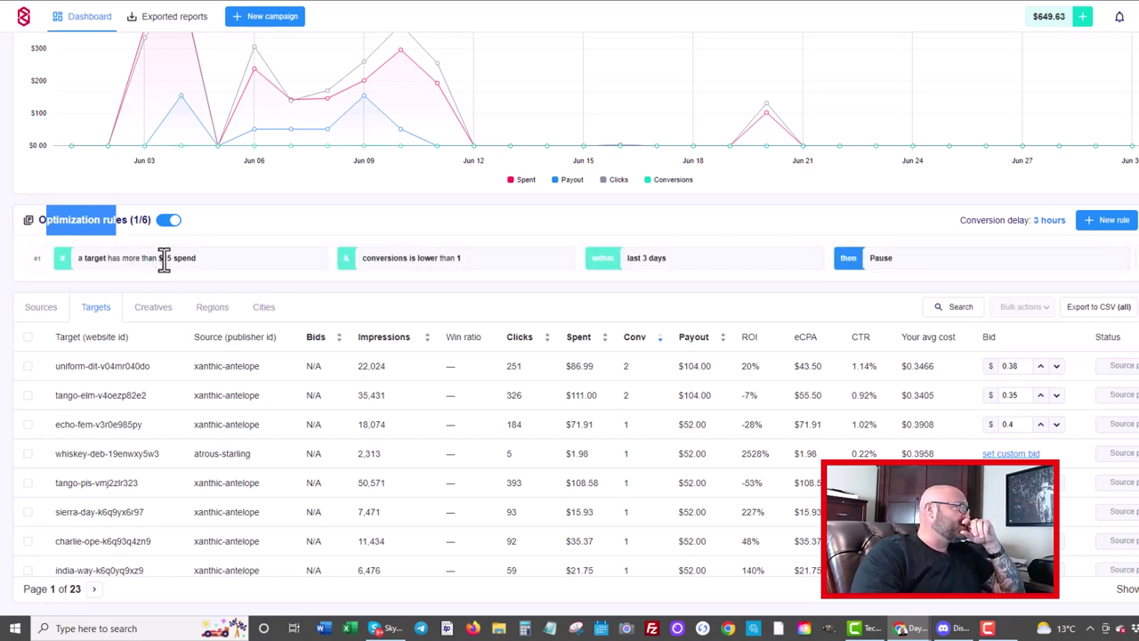
drag(158, 258, 170, 260)
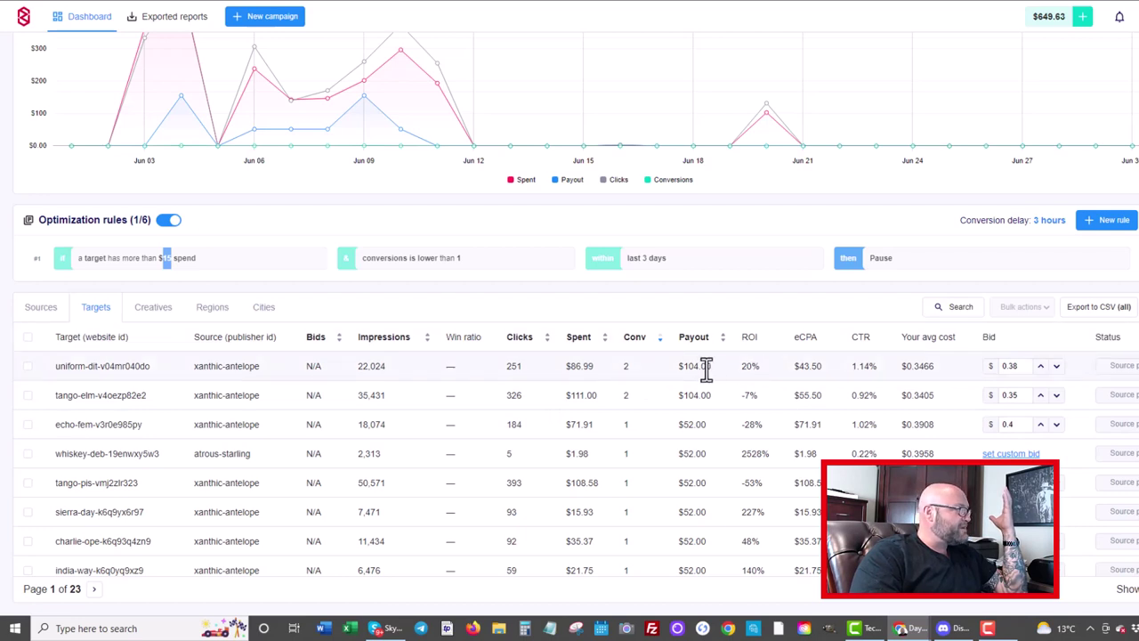
Highlight the whiskey-deb target's $1.98 spend and $52.00 payout in the Targets table
double_click(581, 454)
click(596, 469)
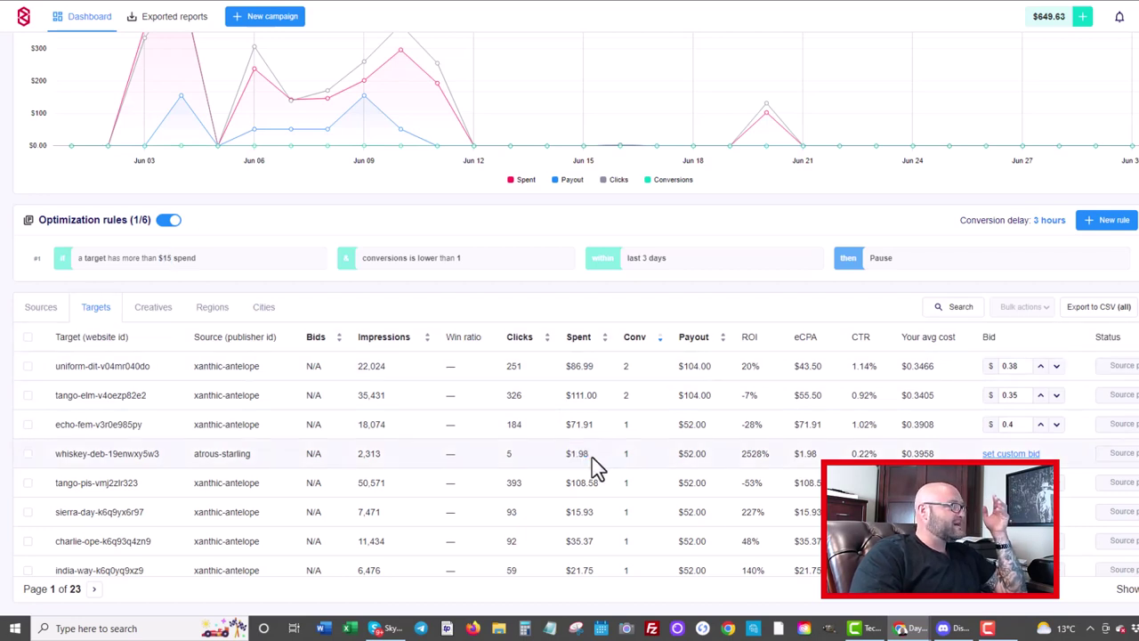
drag(709, 457, 690, 464)
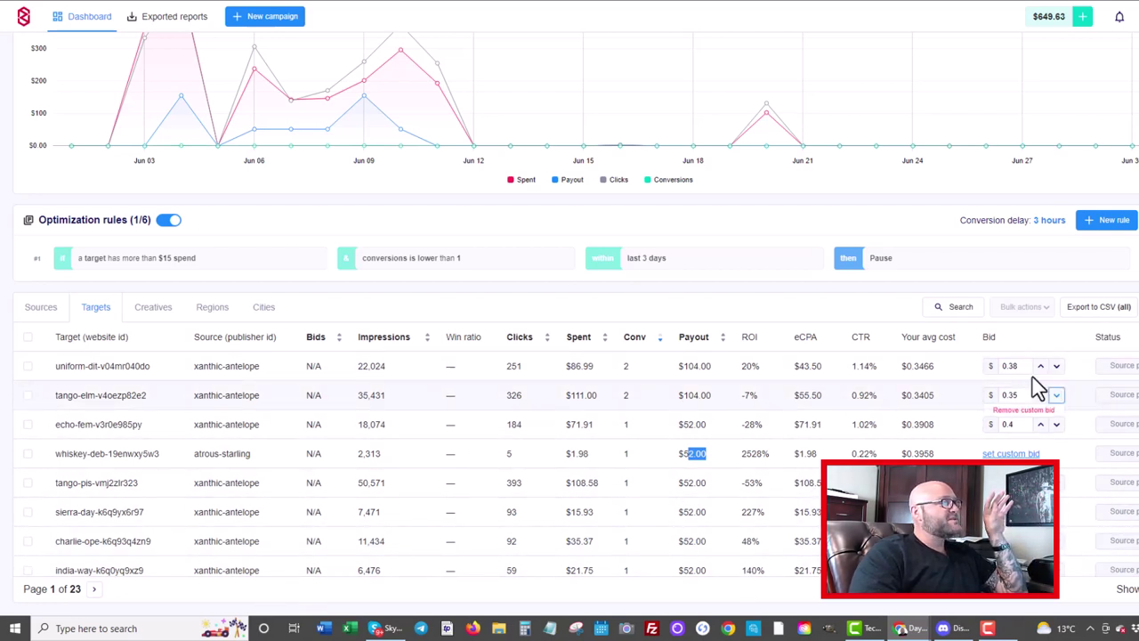
mouse_move(1022, 382)
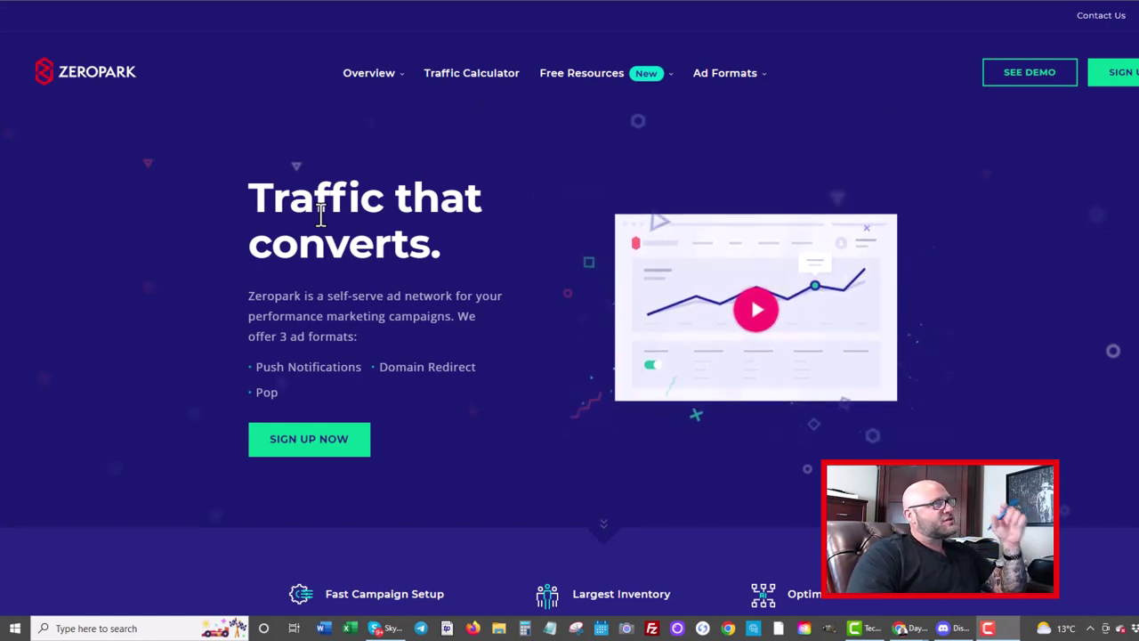
Highlight the 2,922,738,240 monthly redirects figure on the Zeropark homepage
scroll(229, 187, down, 7)
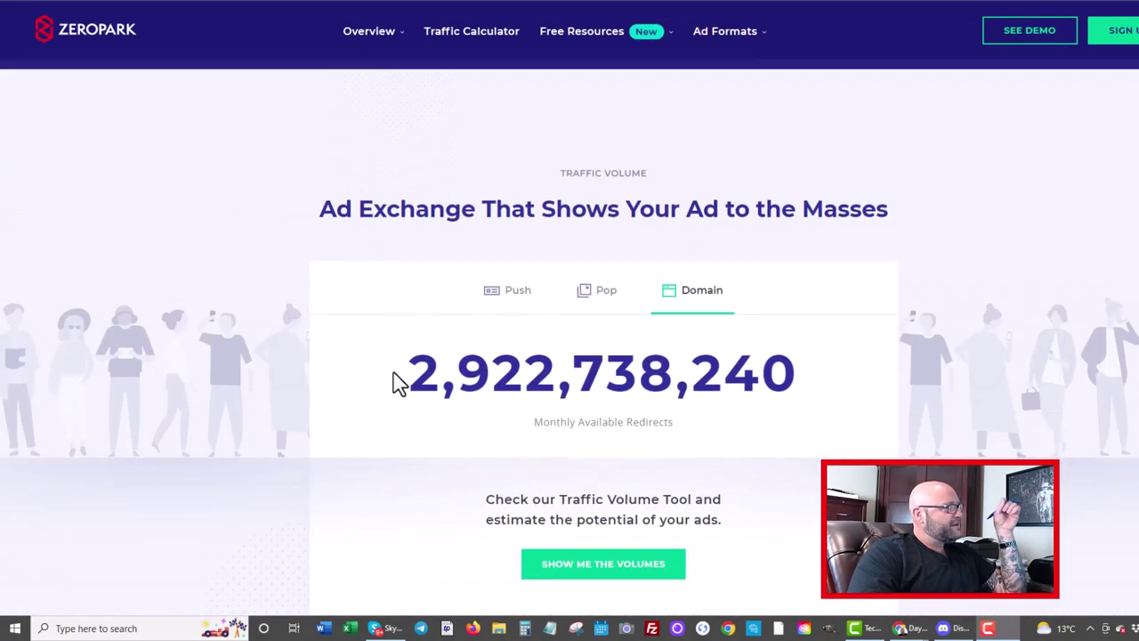
drag(399, 383, 353, 387)
click(781, 381)
click(354, 387)
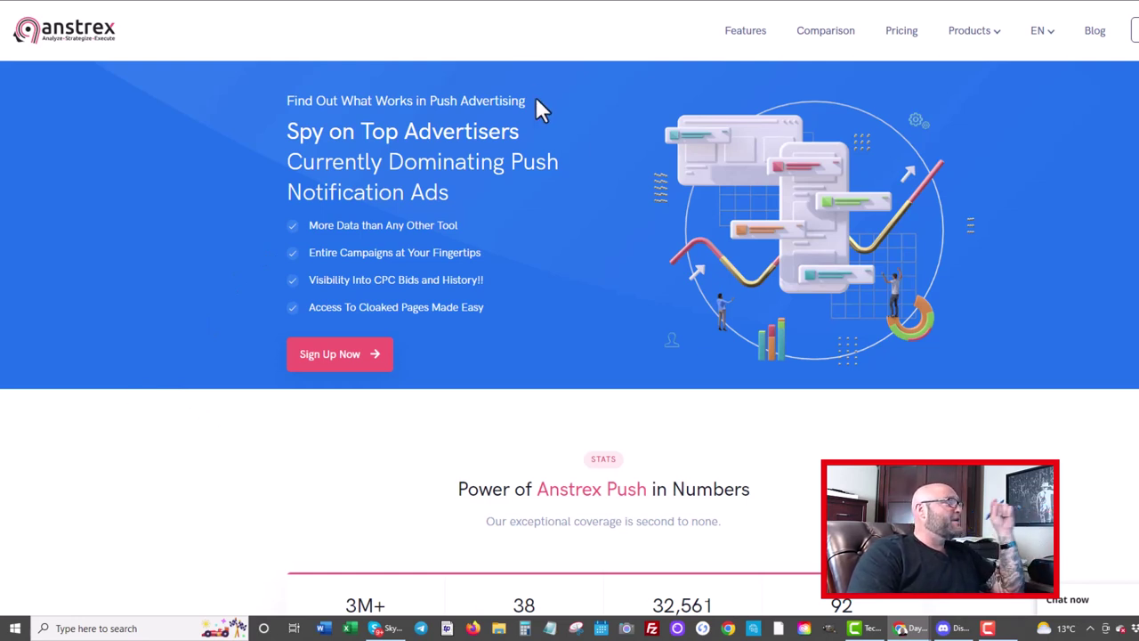
Highlight the 'Find Out What Works in Push Advertising' headline on the Anstrex Push homepage
drag(535, 100, 292, 102)
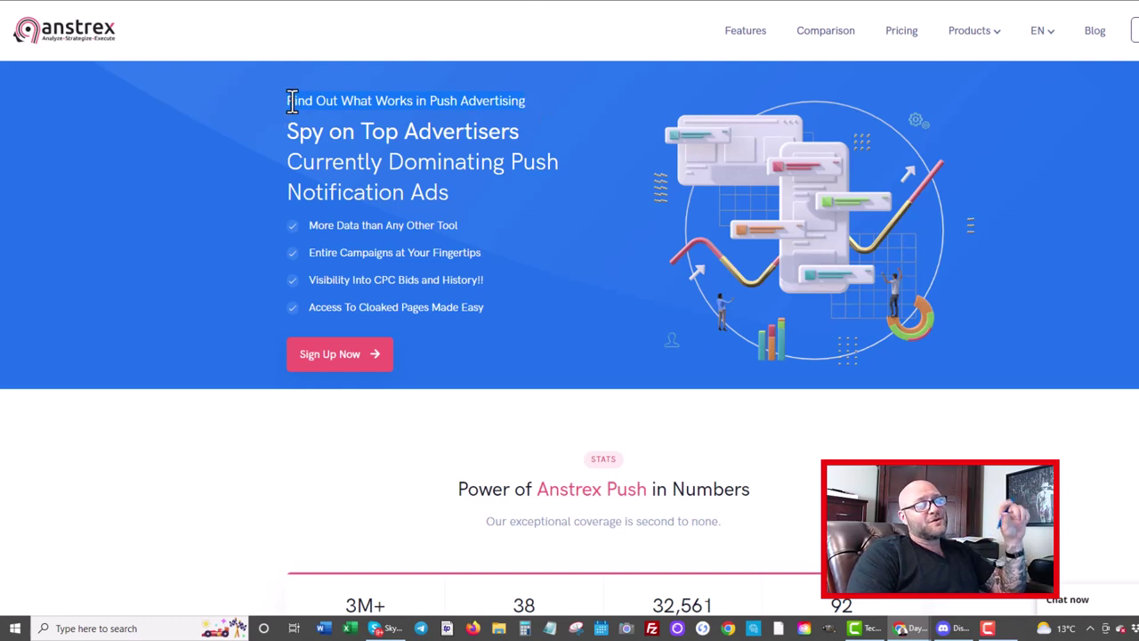